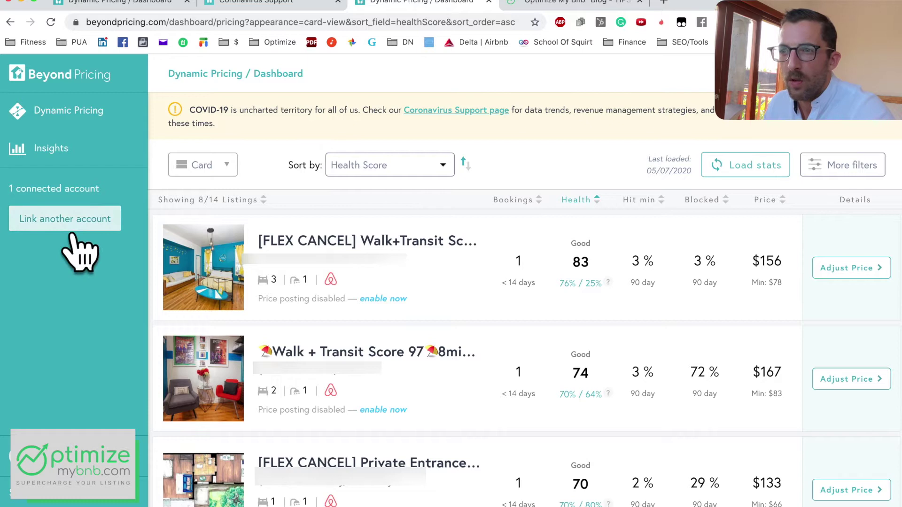
- Start linking an Airbnb account, then back out to the listings dashboard
click(75, 228)
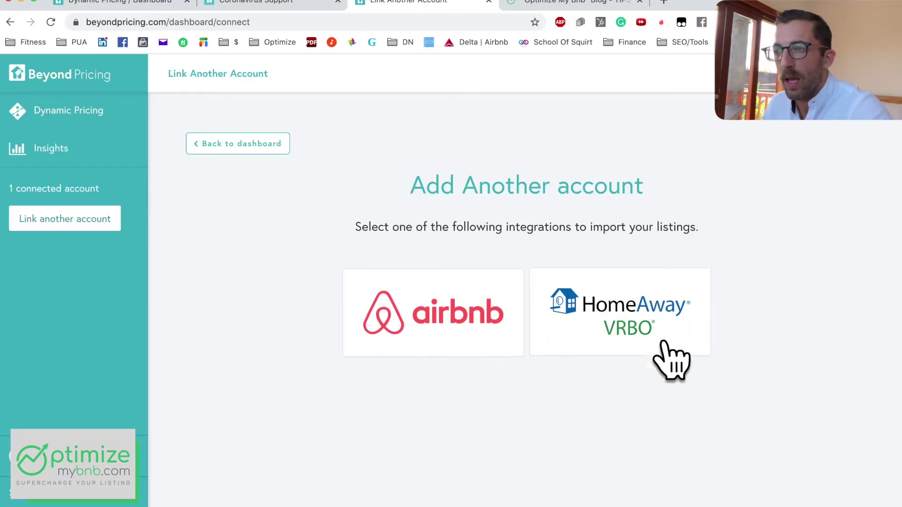
click(452, 311)
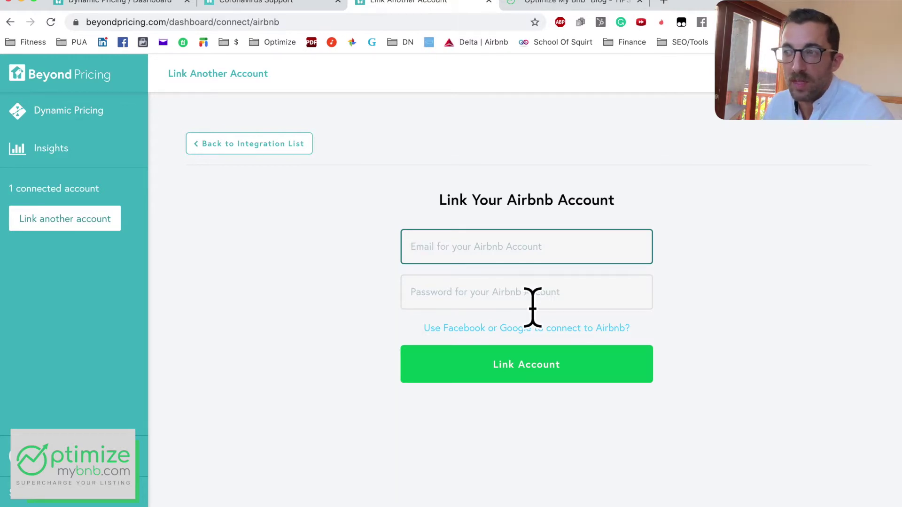
click(247, 151)
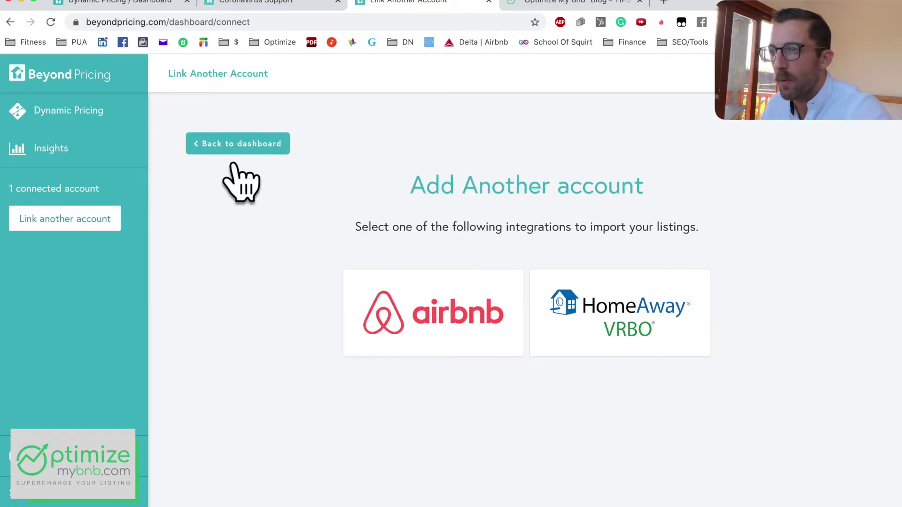
click(235, 149)
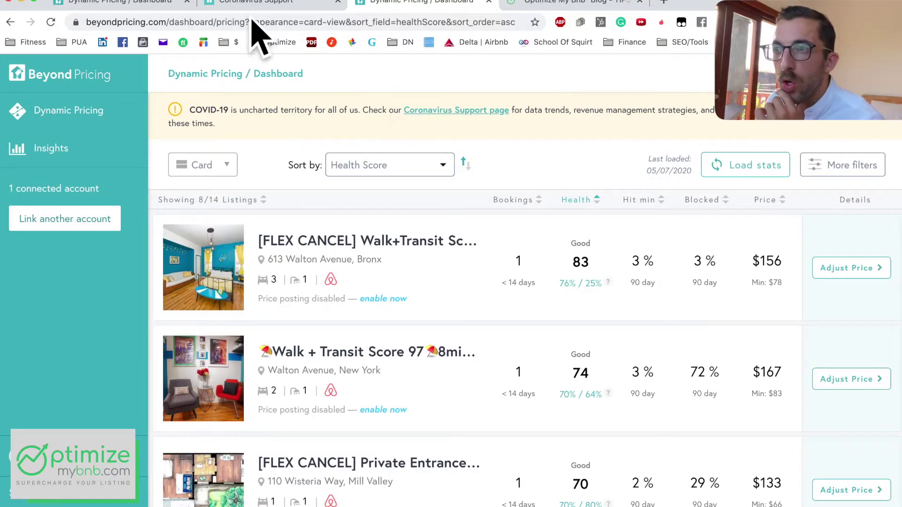
- Scroll through the Coronavirus Support page's COVID-19 reservation and cancellation charts, then return to the dashboard
click(278, 4)
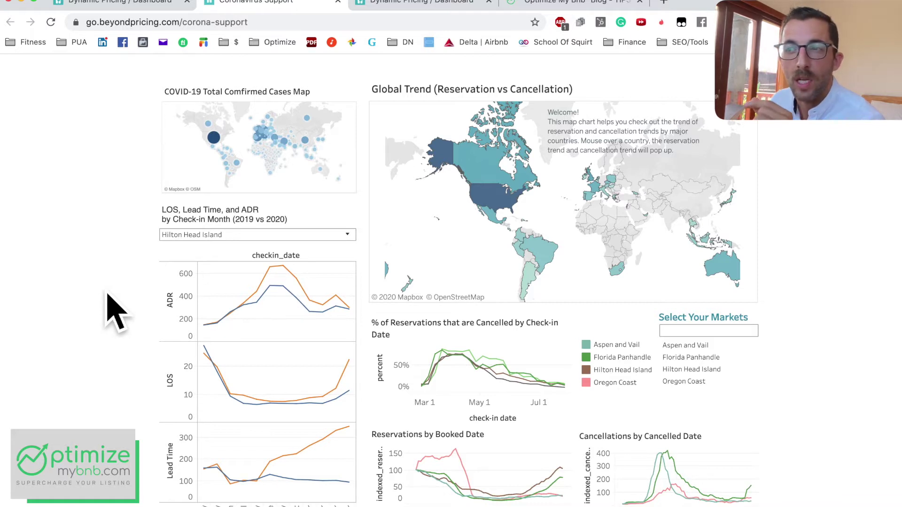
scroll(96, 306, up, 15)
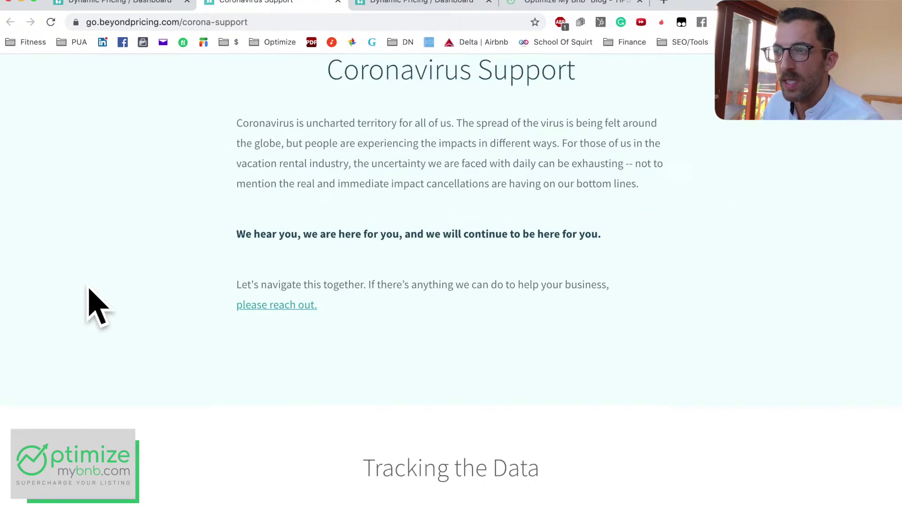
scroll(96, 305, down, 5)
scroll(96, 305, down, 8)
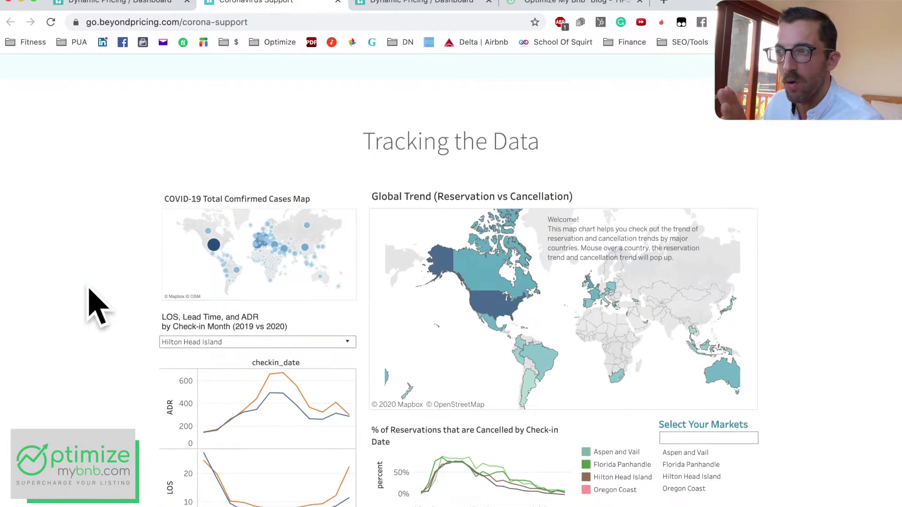
scroll(97, 305, down, 1)
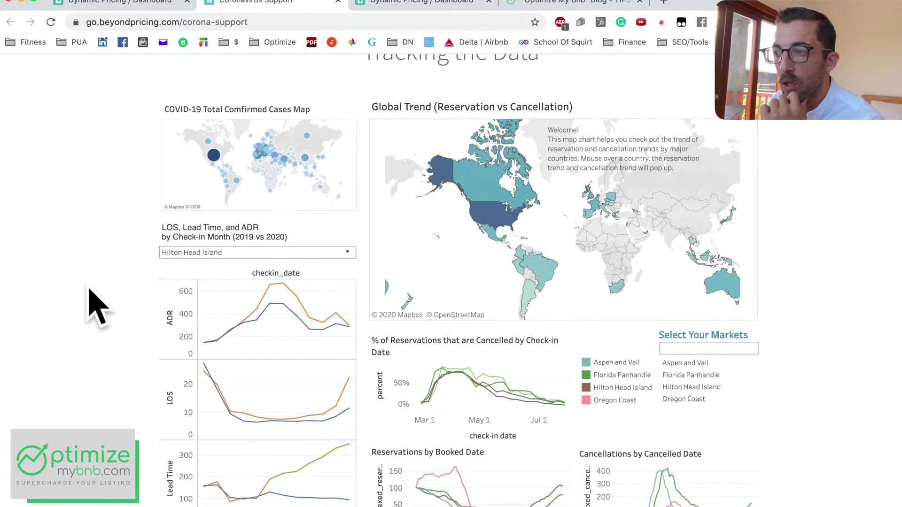
scroll(96, 305, down, 1)
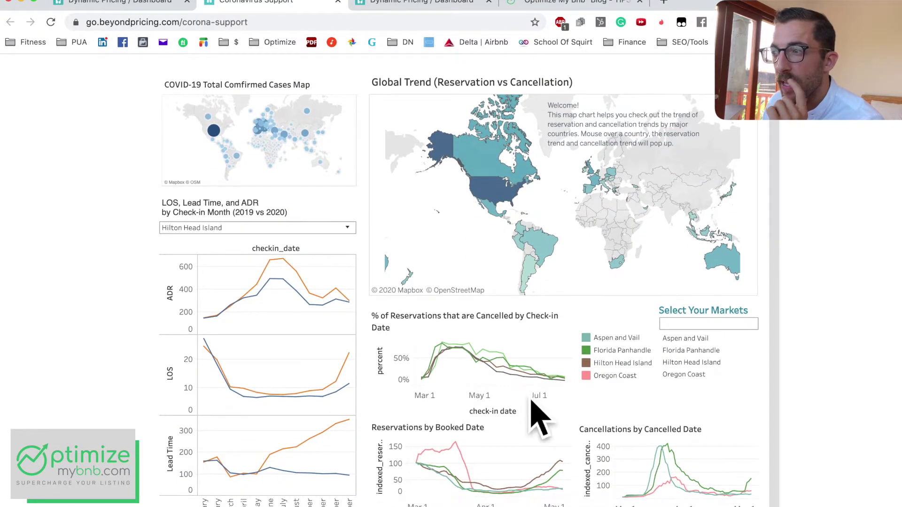
scroll(708, 337, up, 1)
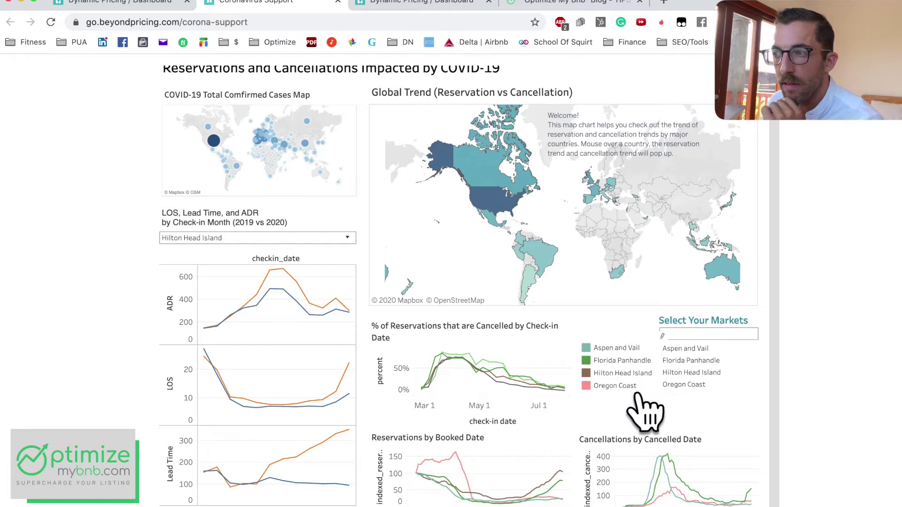
click(101, 5)
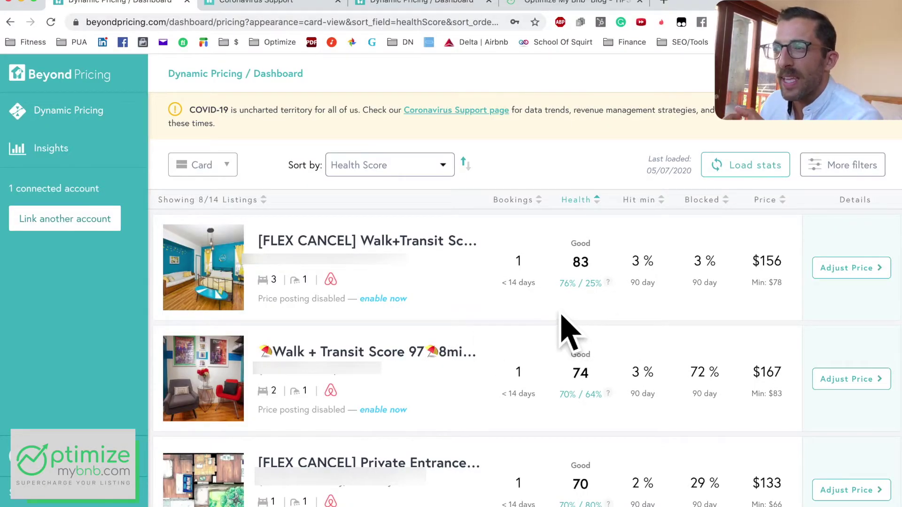
mouse_move(608, 282)
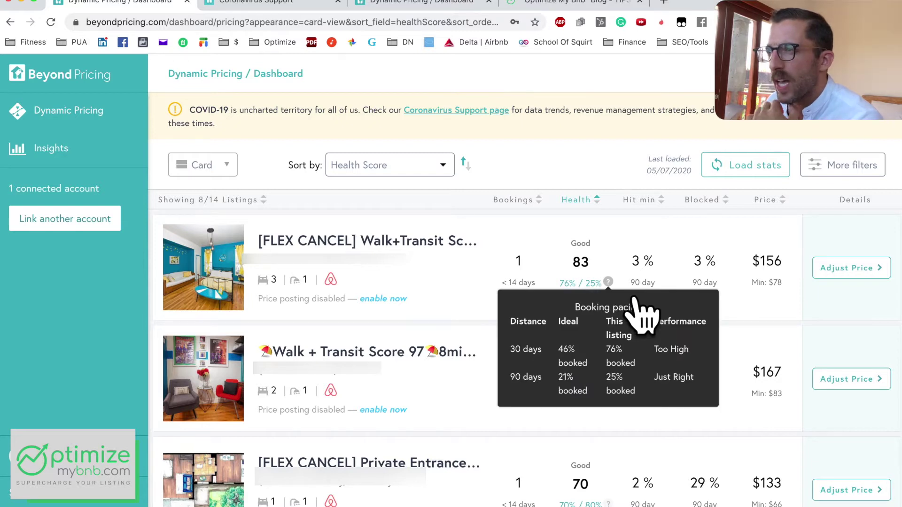
key(super+shift+4)
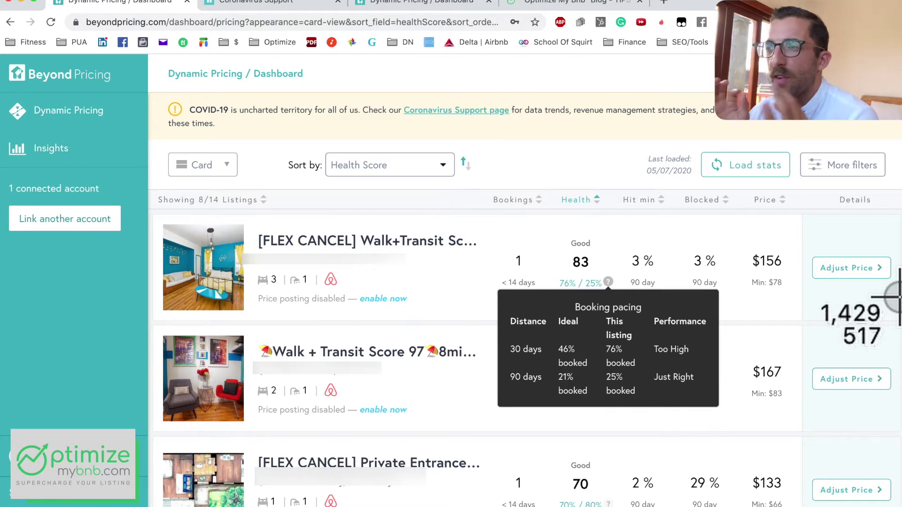
key(Escape)
scroll(691, 315, down, 7)
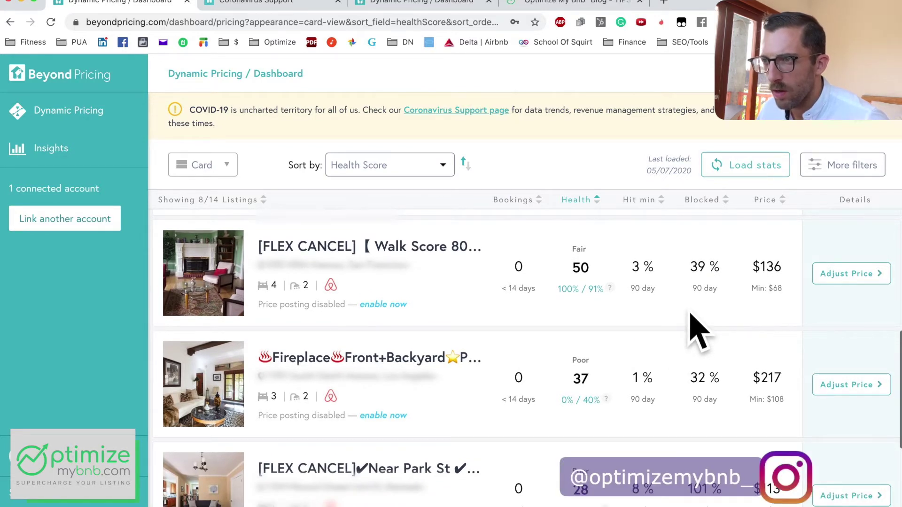
scroll(695, 329, up, 3)
mouse_move(637, 444)
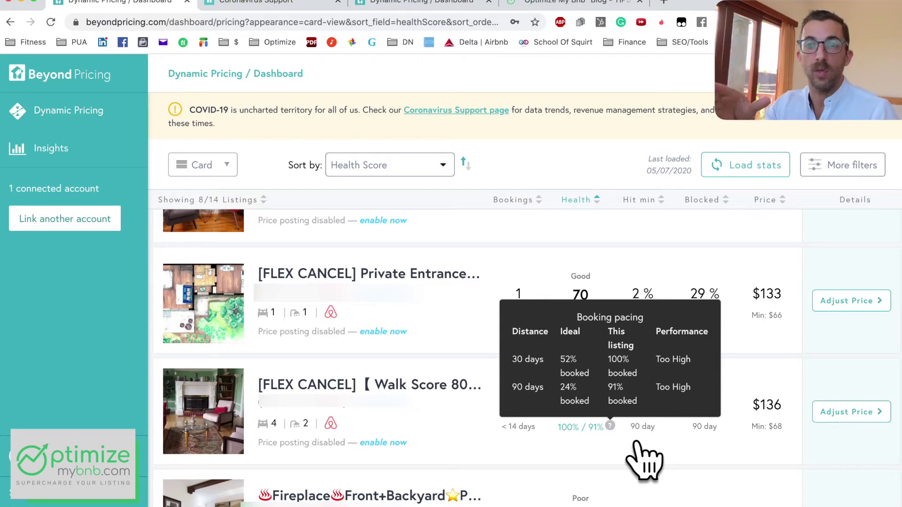
scroll(636, 442, up, 4)
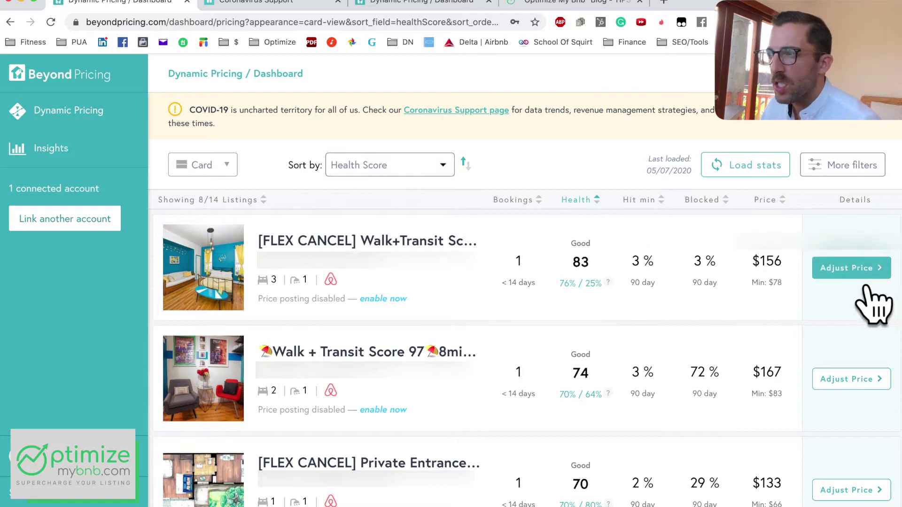
click(852, 275)
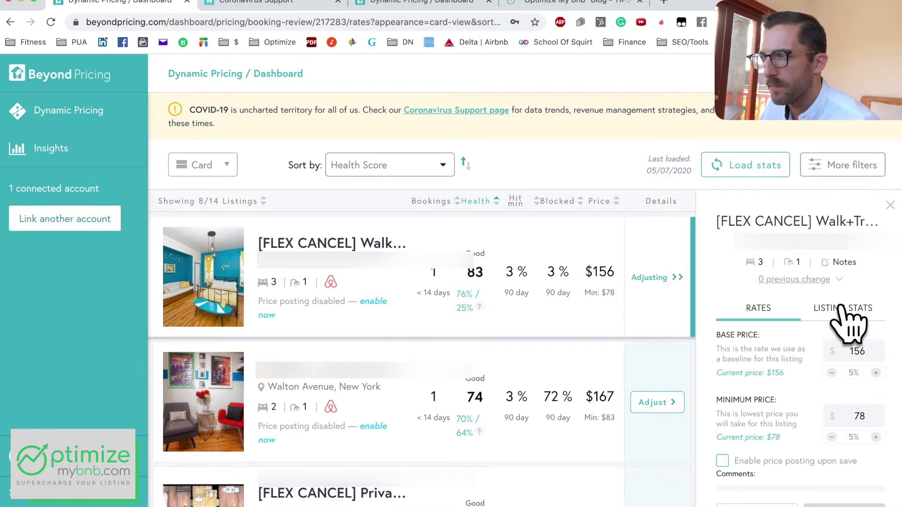
key(Escape)
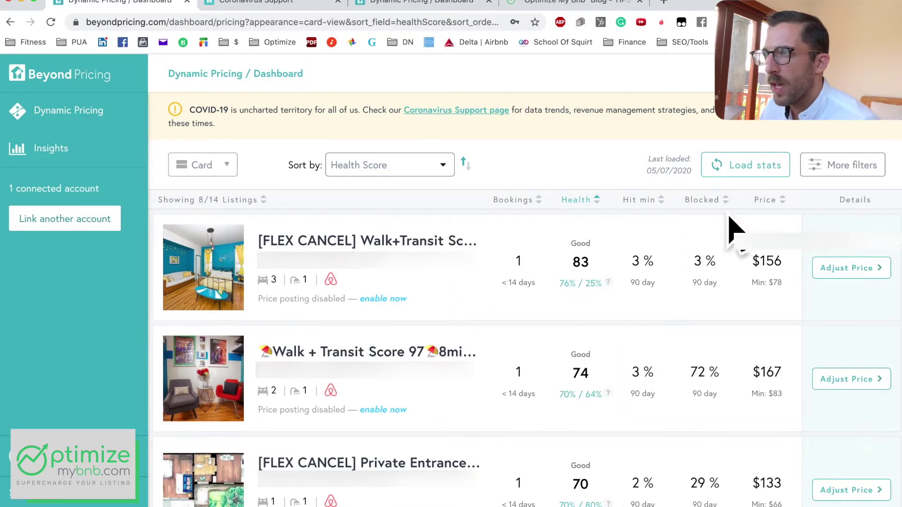
click(824, 84)
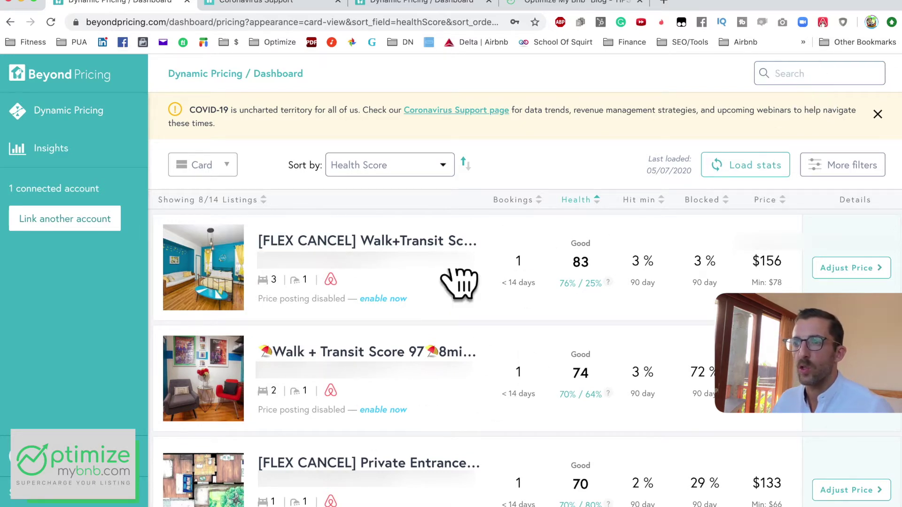
text(walt)
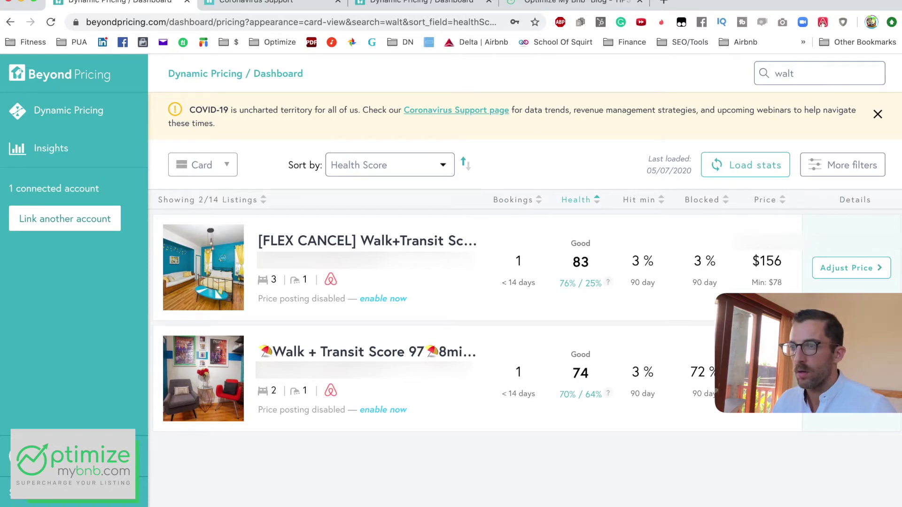
key(BackSpace)
key(BackSpace)
text(flex)
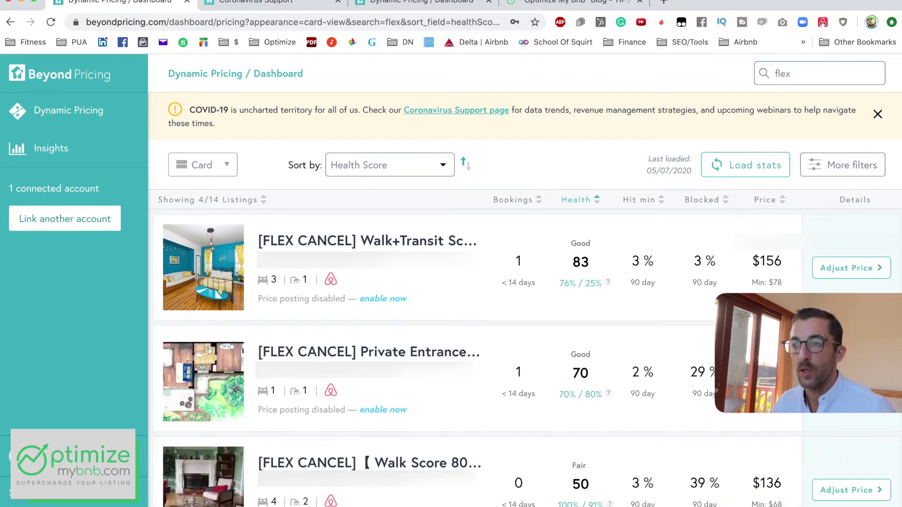
key(BackSpace)
key(BackSpace)
key(BackSpace)
key(BackSpace)
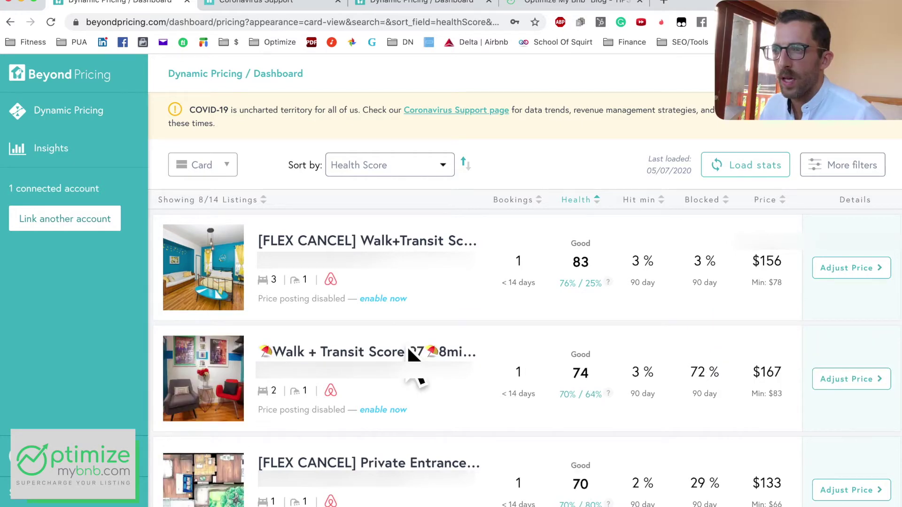
click(367, 253)
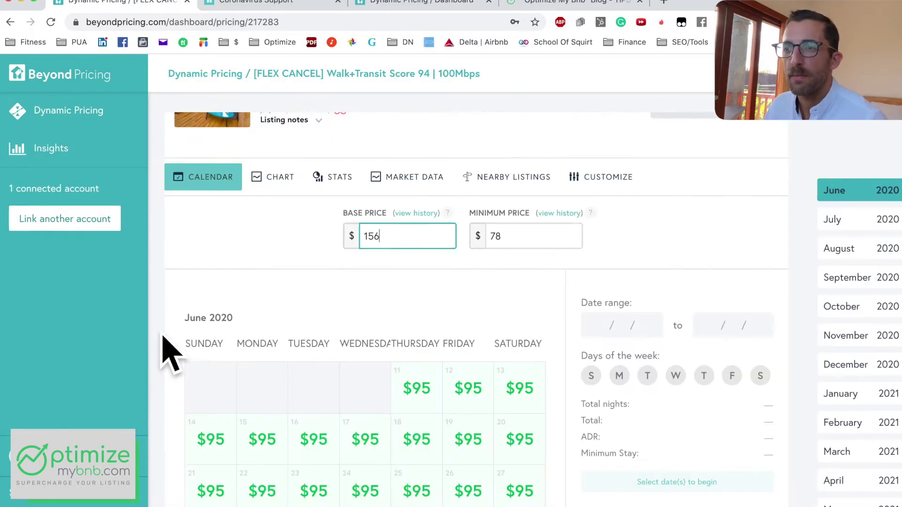
- Select July 8 on the calendar and view its price override options without applying one
scroll(172, 352, down, 3)
mouse_move(270, 376)
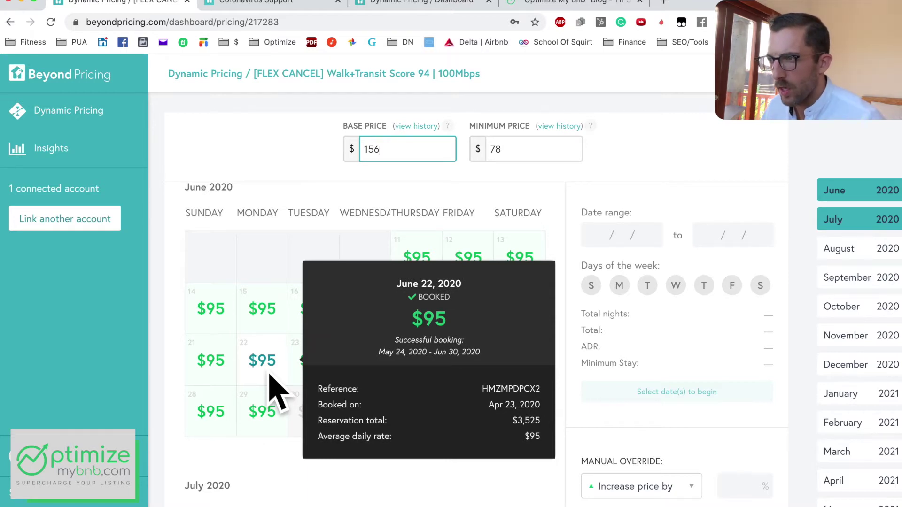
scroll(176, 302, down, 5)
scroll(179, 301, down, 2)
mouse_move(326, 374)
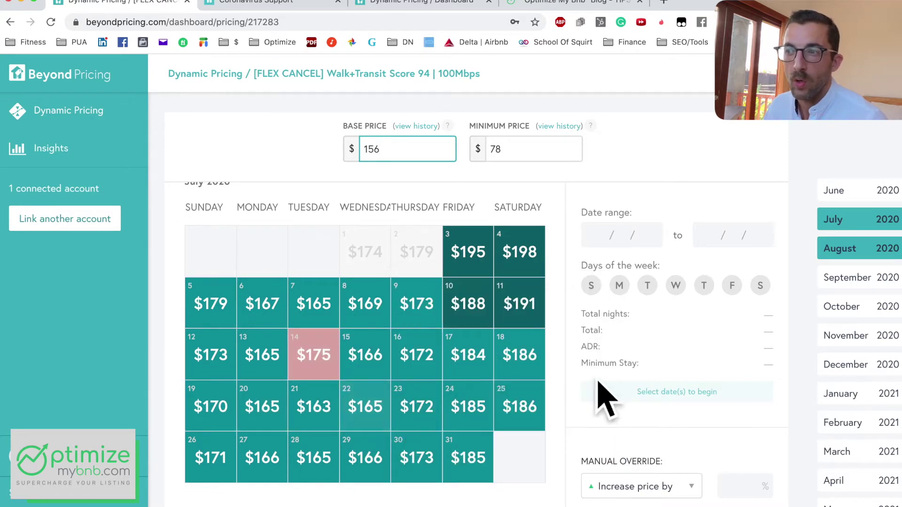
click(378, 308)
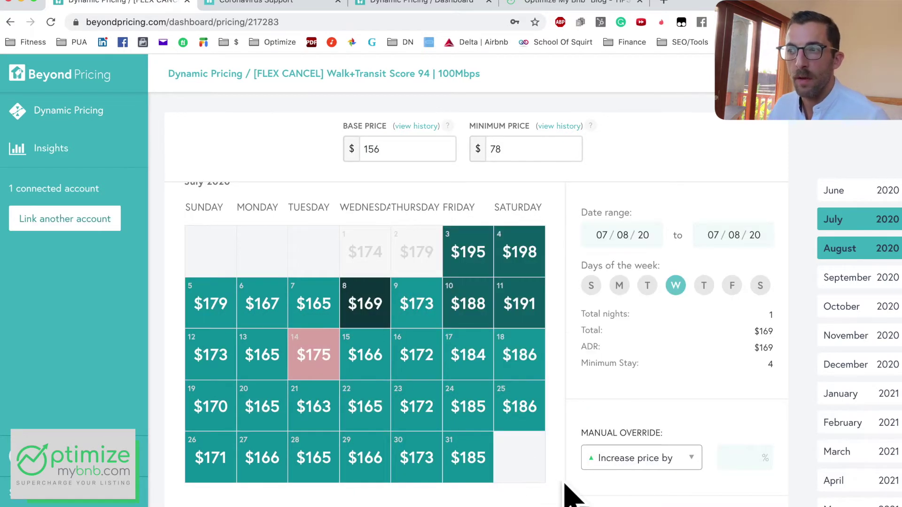
scroll(681, 493, down, 1)
scroll(658, 470, down, 1)
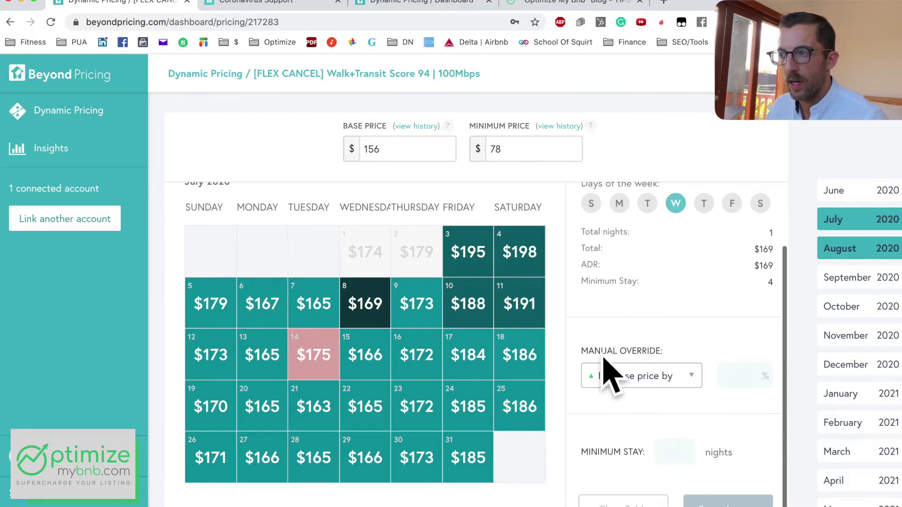
click(707, 394)
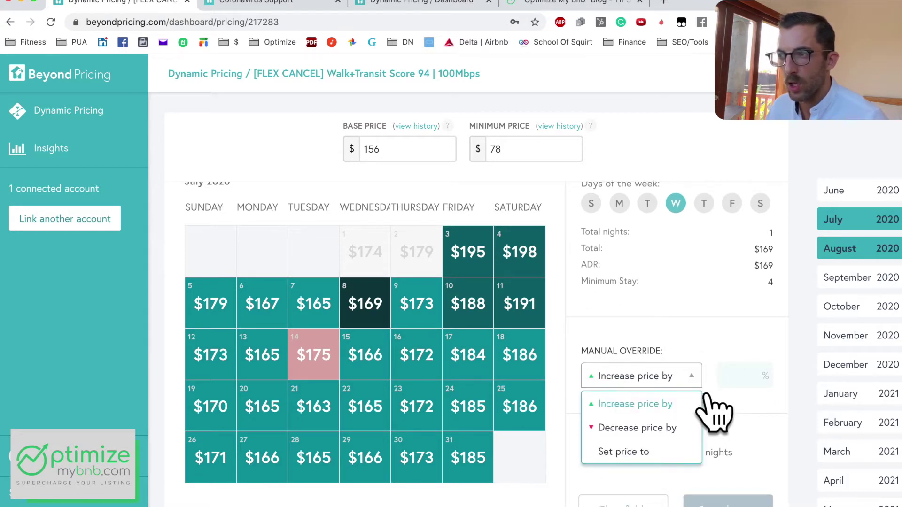
click(685, 327)
- Clear July 8, then save a 1-night minimum stay for July 26–30
scroll(688, 340, up, 5)
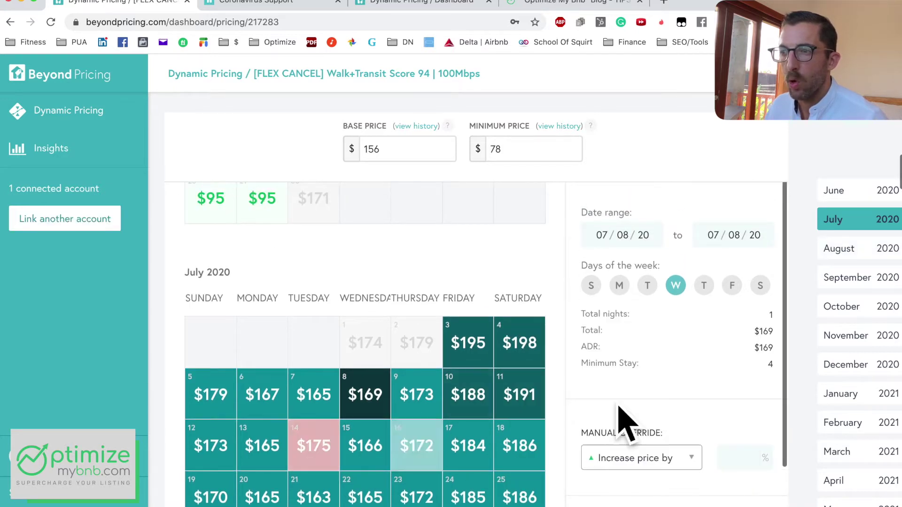
scroll(606, 420, down, 2)
scroll(611, 409, up, 2)
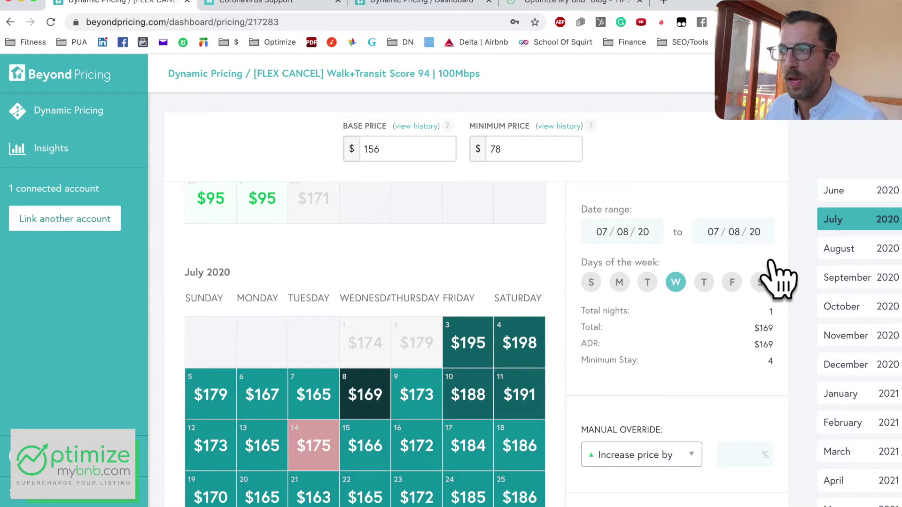
scroll(423, 300, down, 2)
click(292, 302)
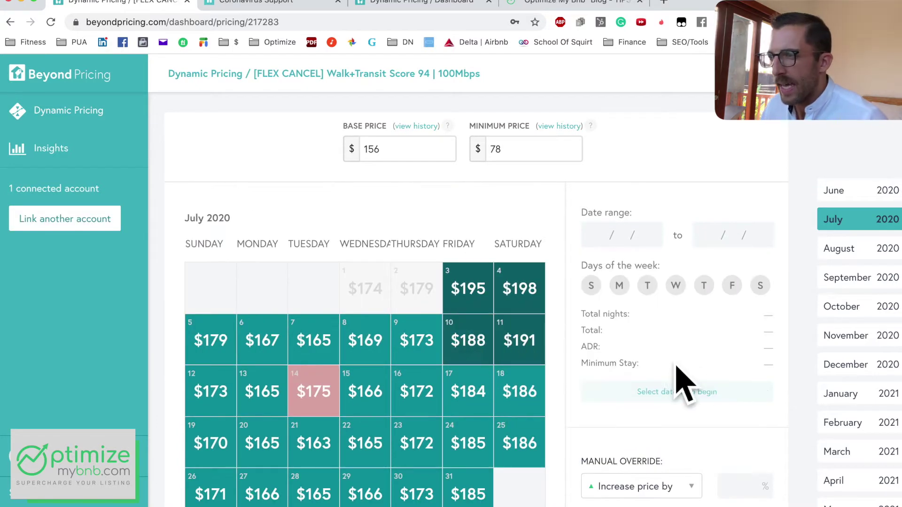
scroll(691, 378, down, 5)
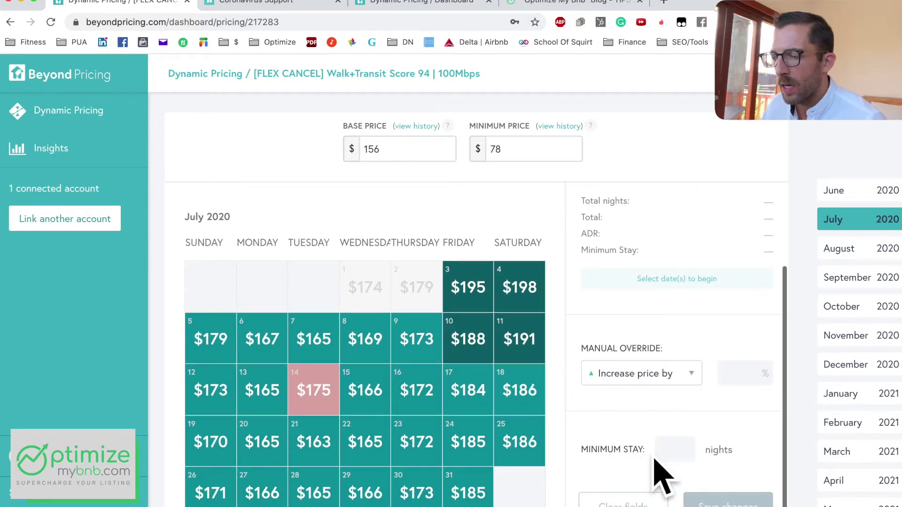
drag(217, 484, 412, 492)
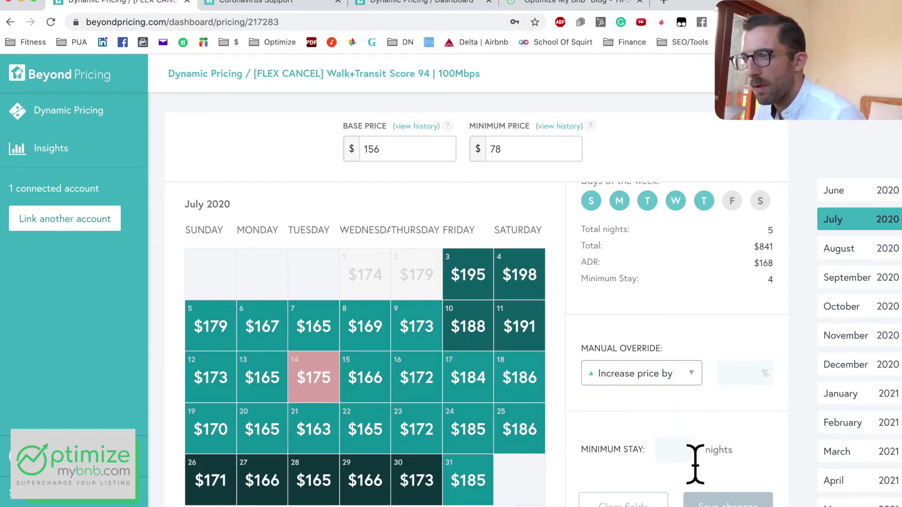
text(1)
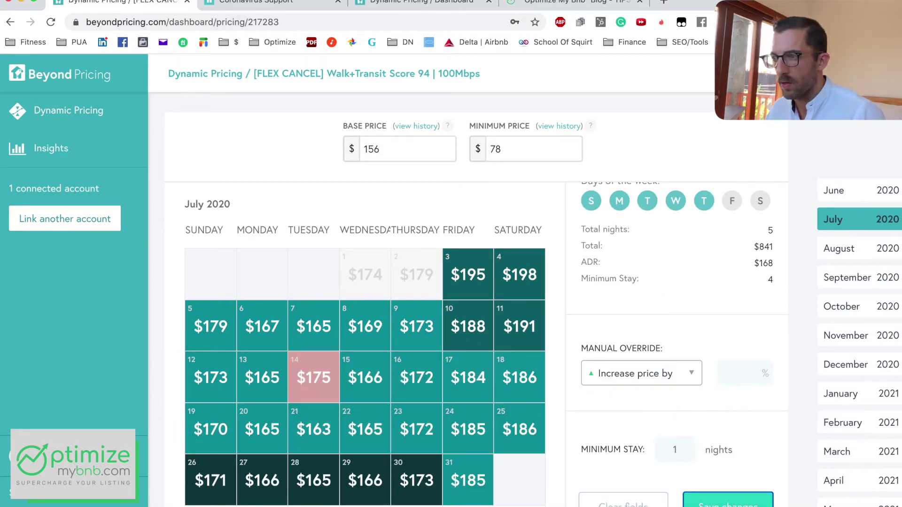
click(727, 501)
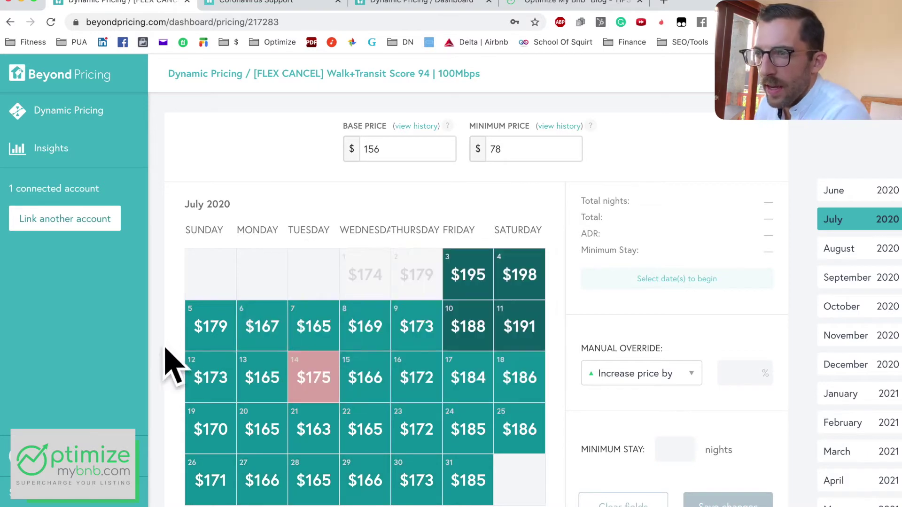
mouse_move(224, 345)
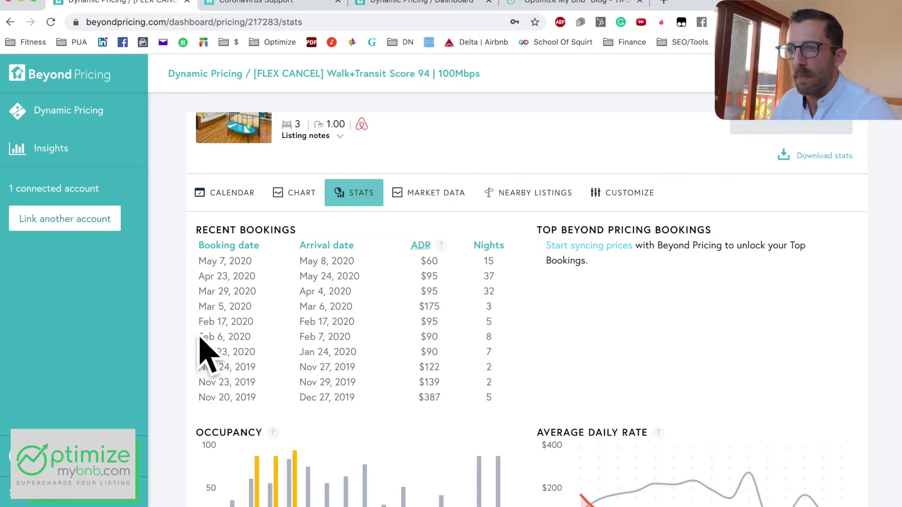
scroll(187, 353, down, 2)
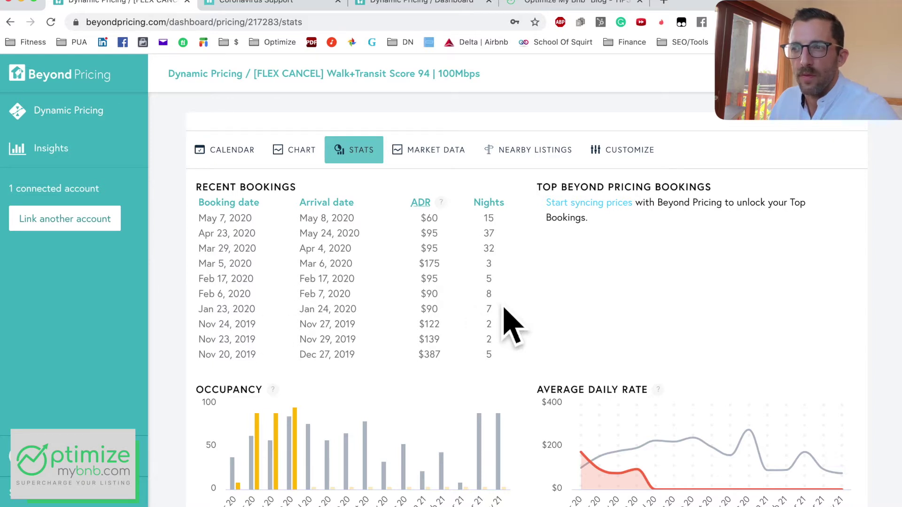
scroll(202, 349, down, 5)
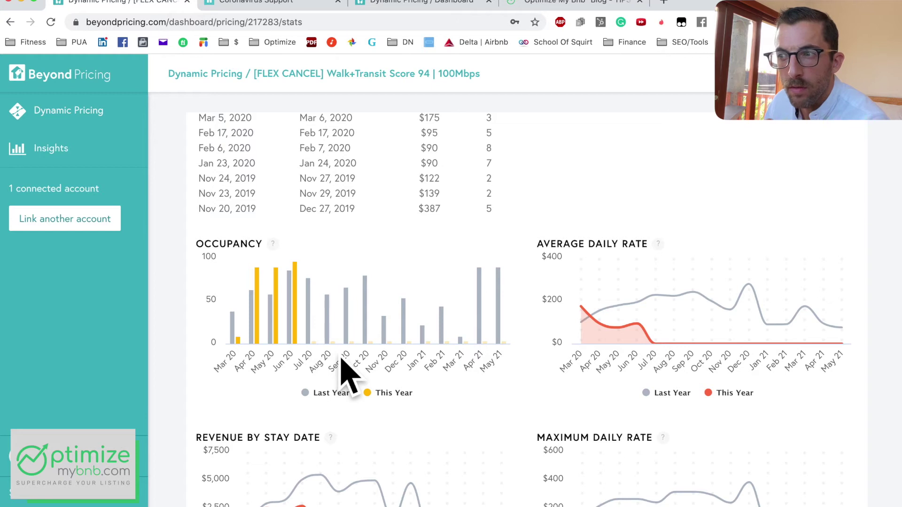
mouse_move(342, 351)
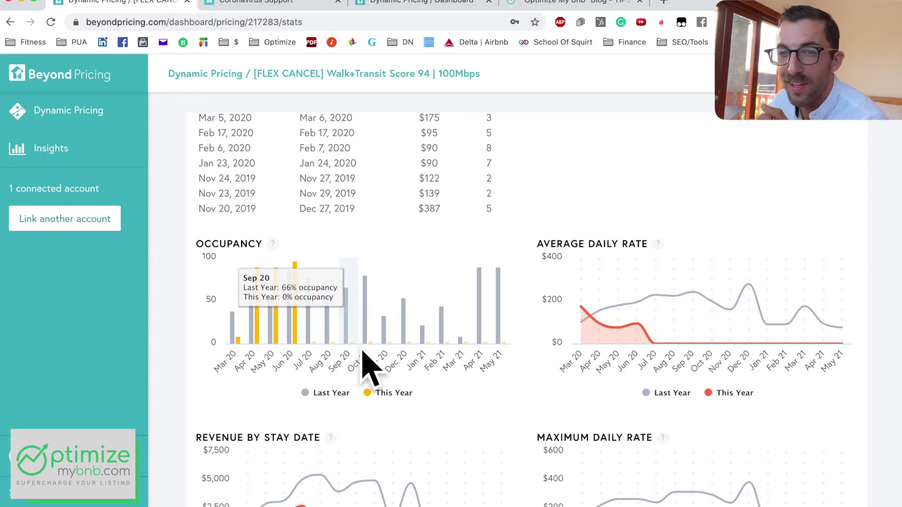
scroll(190, 338, down, 3)
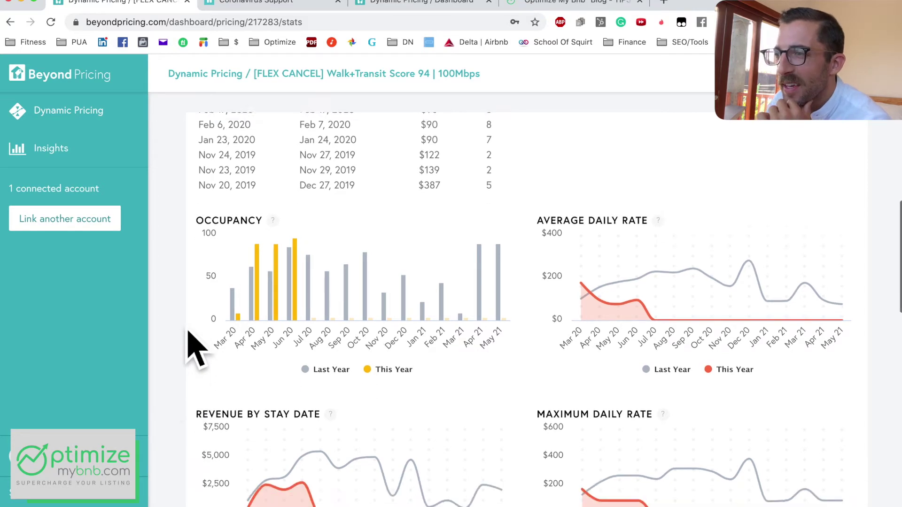
scroll(190, 338, down, 8)
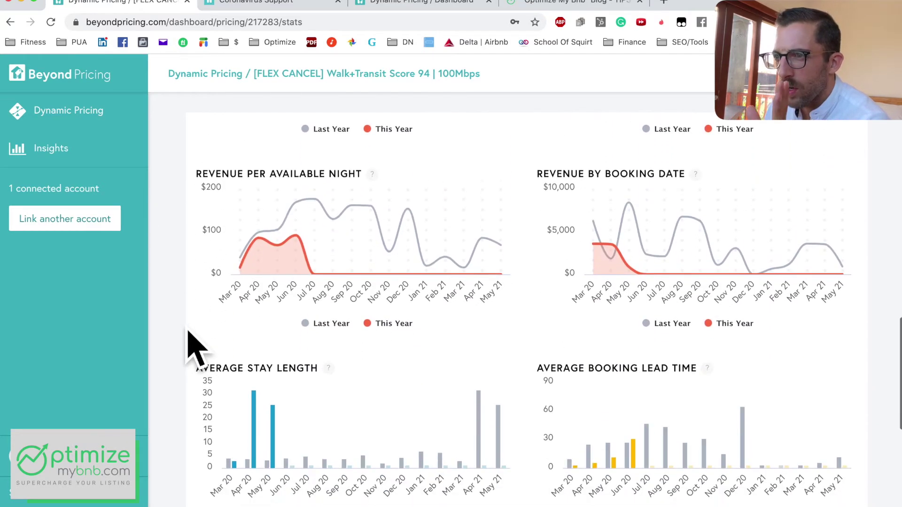
scroll(189, 333, down, 2)
mouse_move(285, 308)
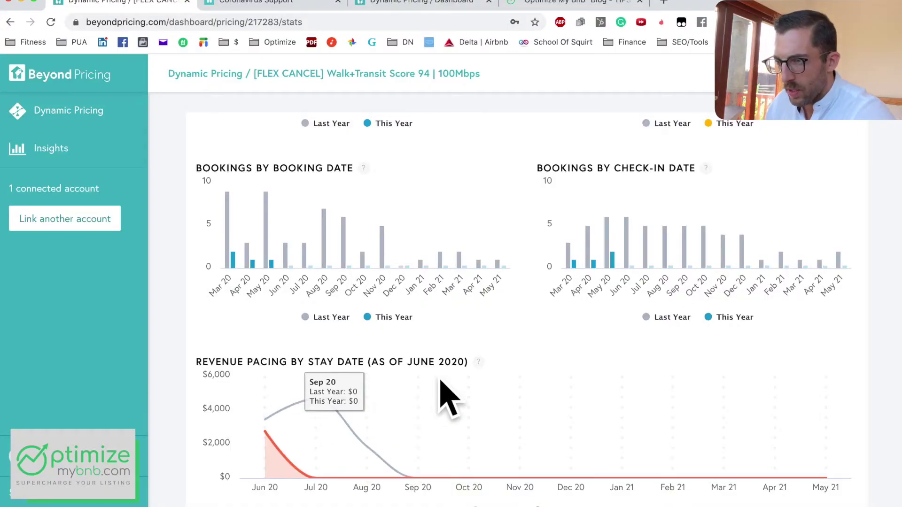
- Open Market Data, toggle the Average Historical Occupancy line on and off, and browse the neighborhood charts
scroll(441, 383, up, 15)
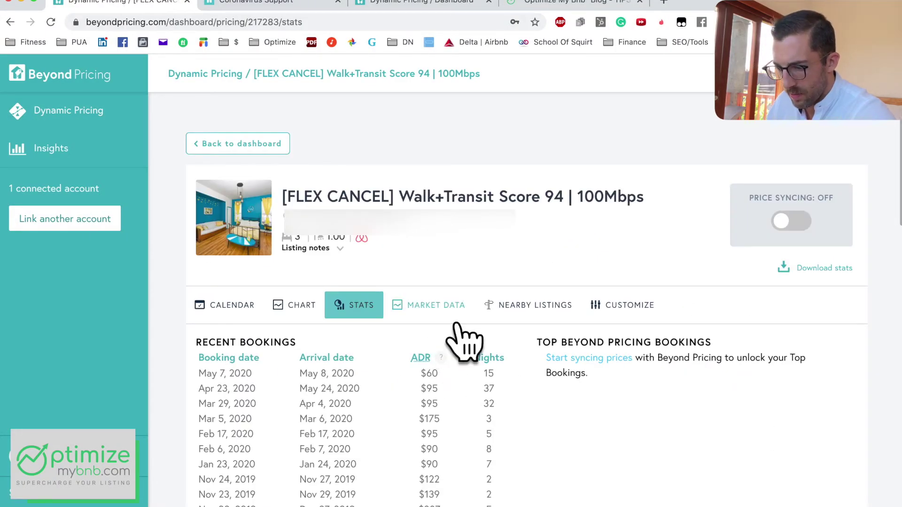
click(454, 321)
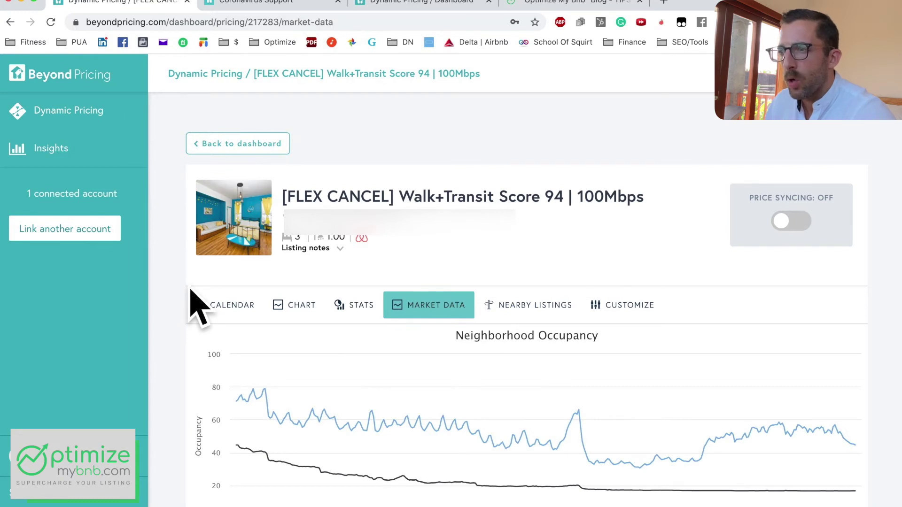
scroll(181, 407, down, 2)
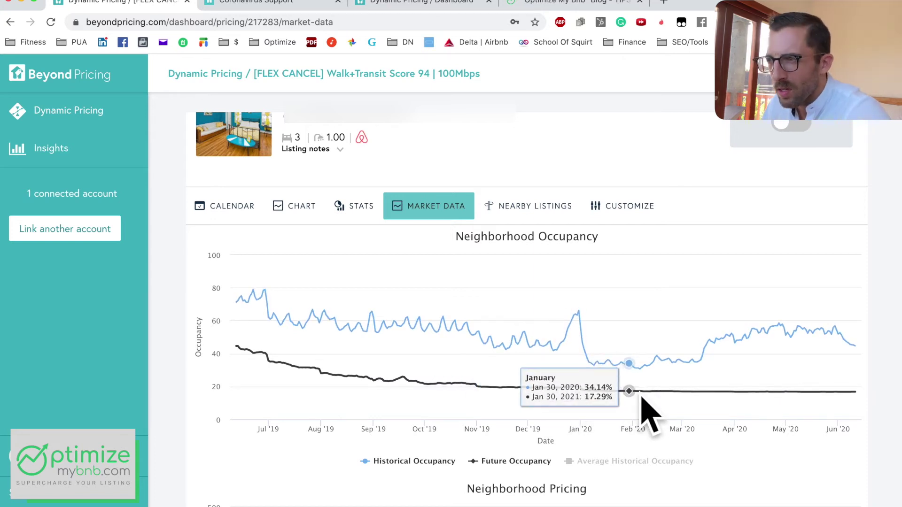
click(667, 461)
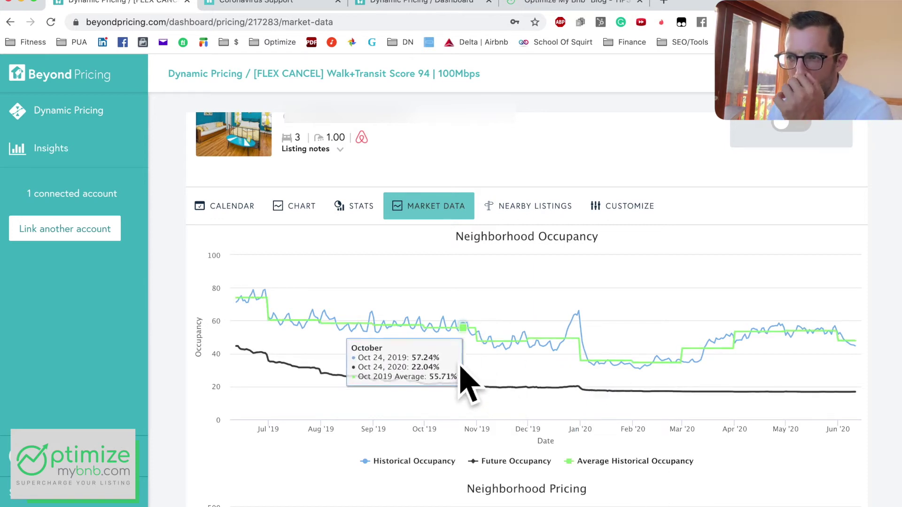
click(656, 464)
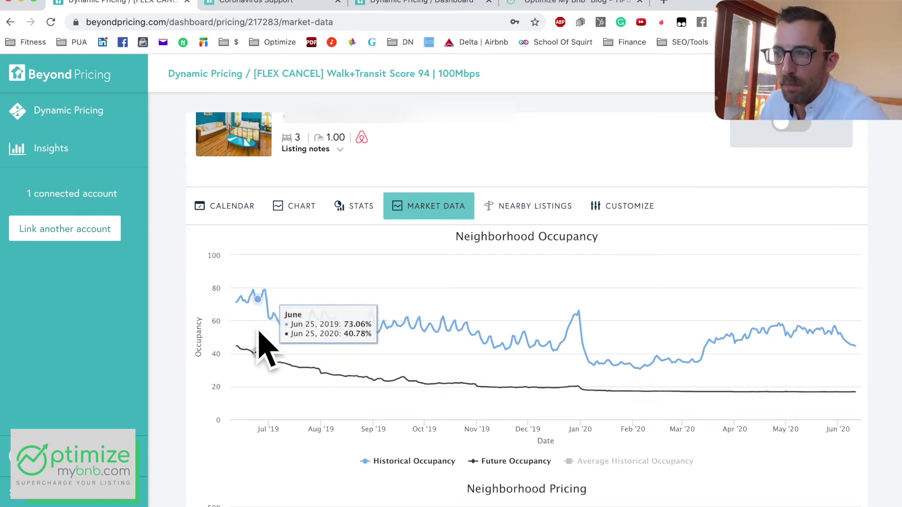
scroll(322, 362, down, 5)
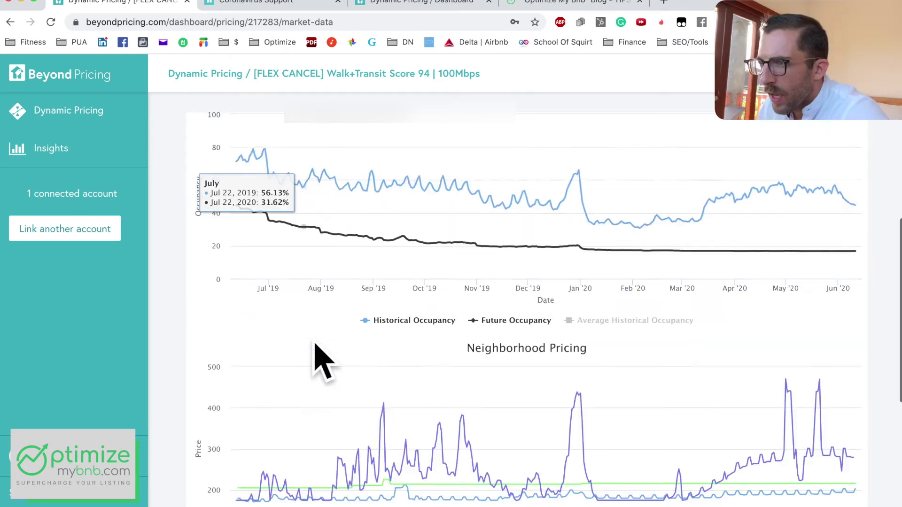
scroll(413, 379, down, 4)
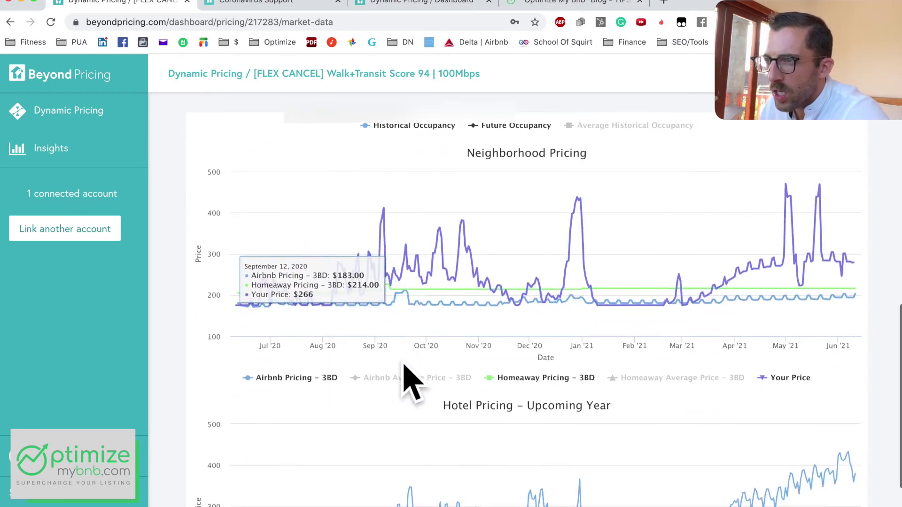
scroll(272, 393, up, 10)
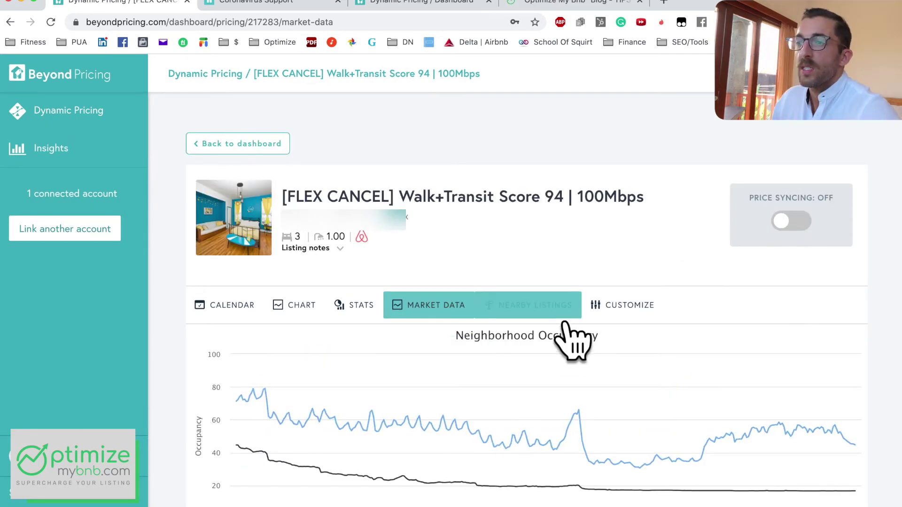
- Open Nearby Listings, zoom the map toward the Bronx, and switch to nearby Vrbo listings
click(565, 323)
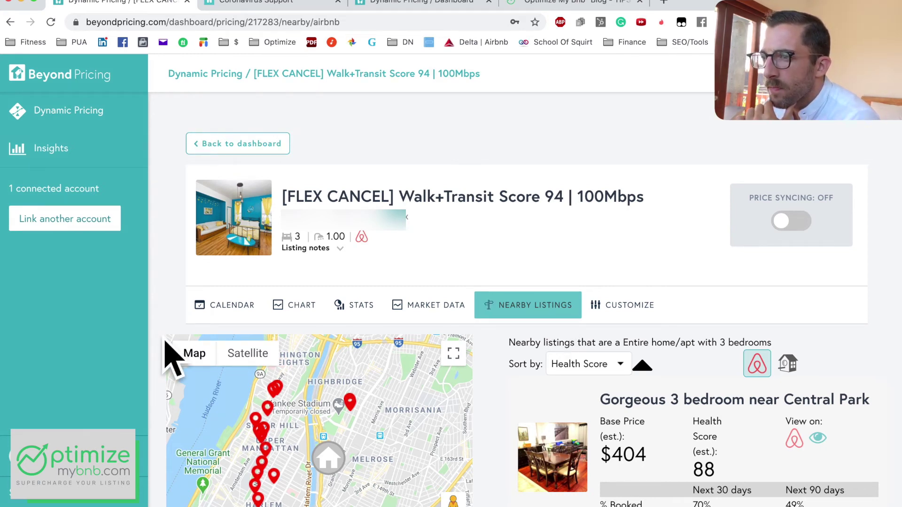
scroll(165, 341, down, 3)
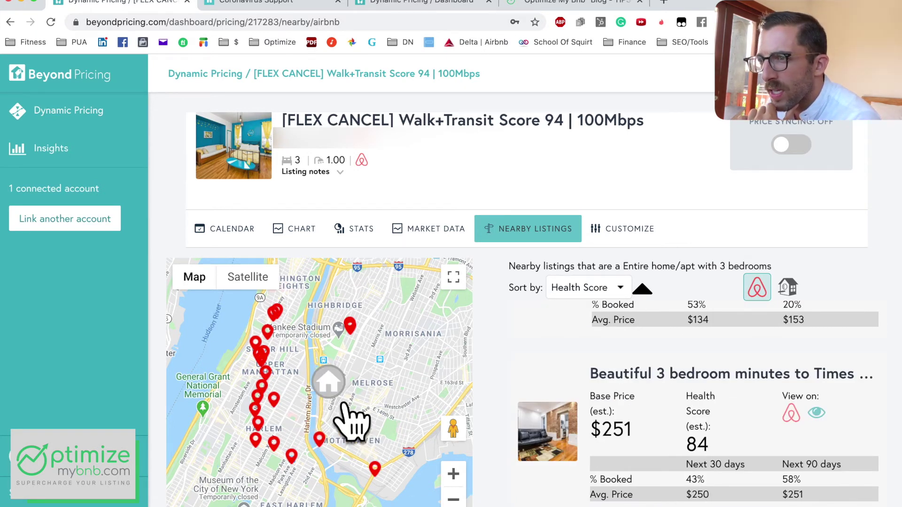
click(453, 473)
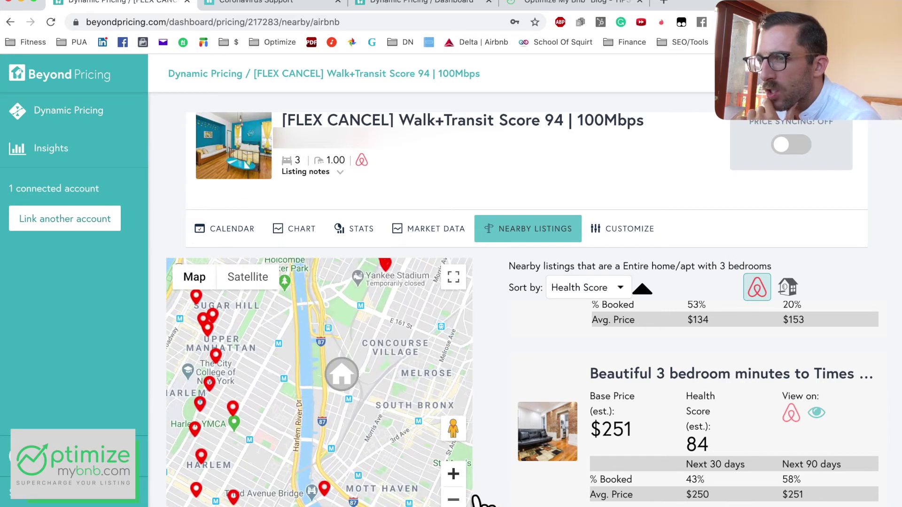
scroll(318, 385, down, 1)
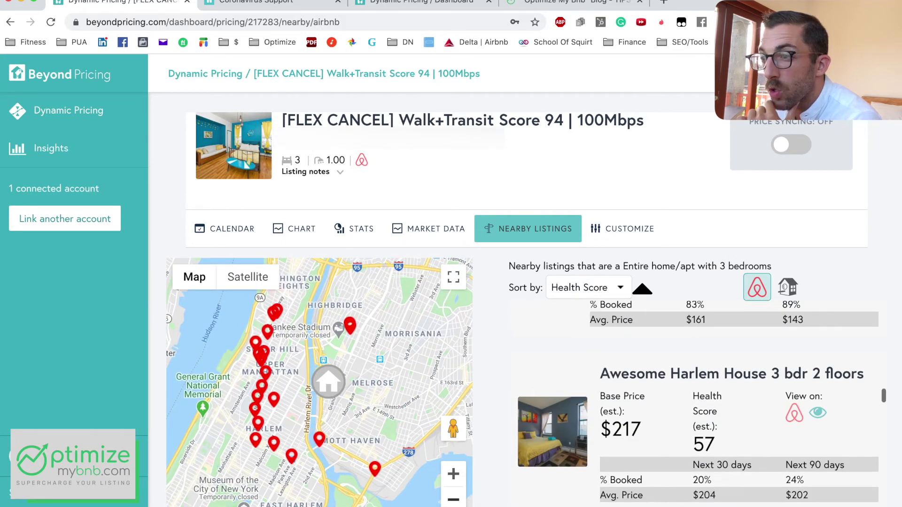
click(454, 473)
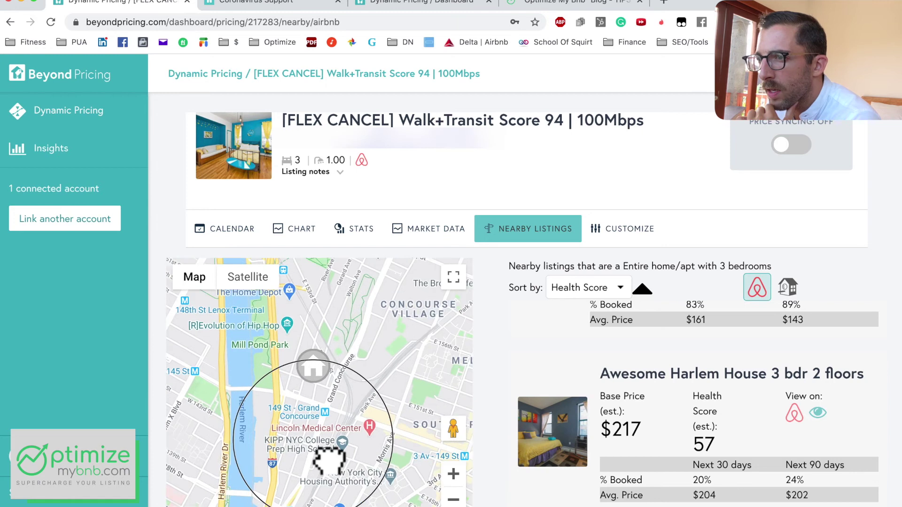
drag(328, 459, 292, 477)
scroll(289, 474, down, 1)
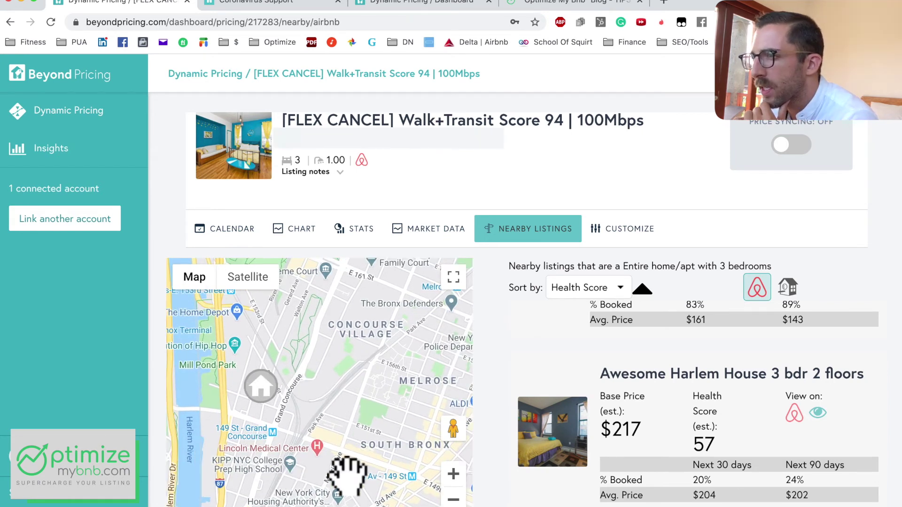
scroll(754, 397, down, 5)
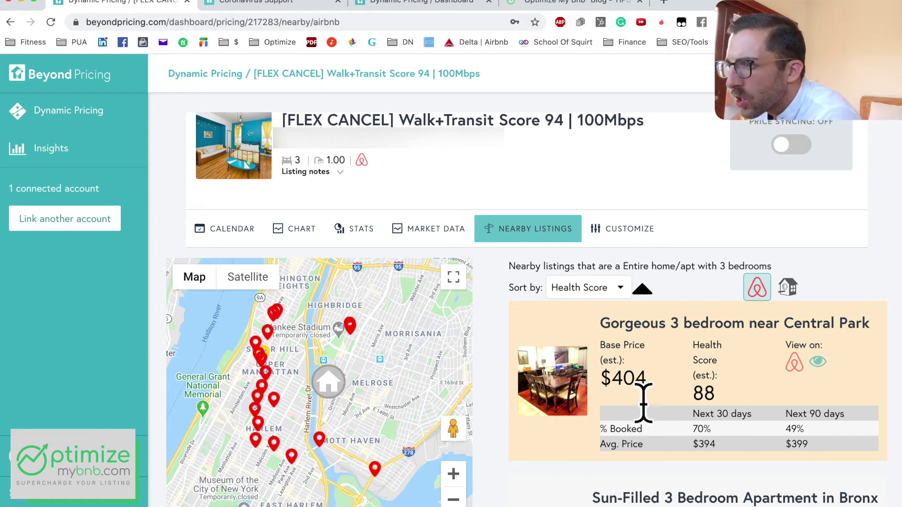
scroll(632, 427, down, 1)
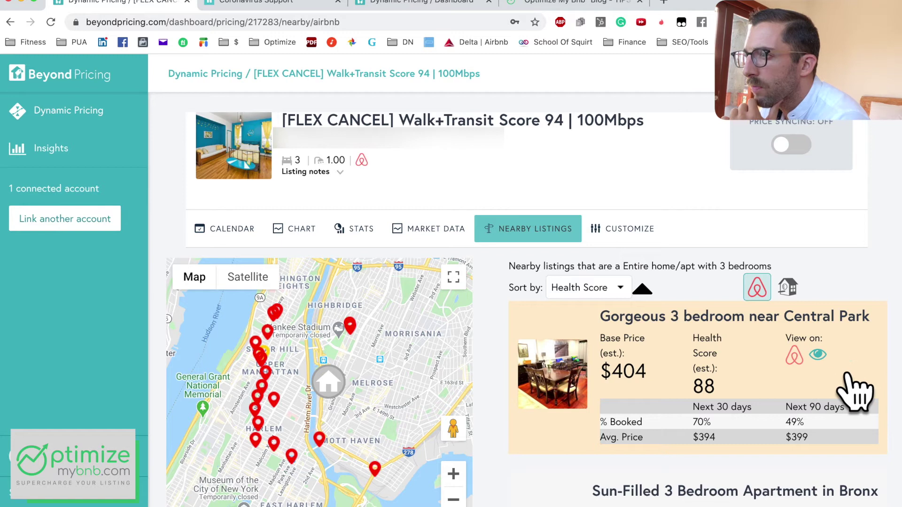
click(787, 287)
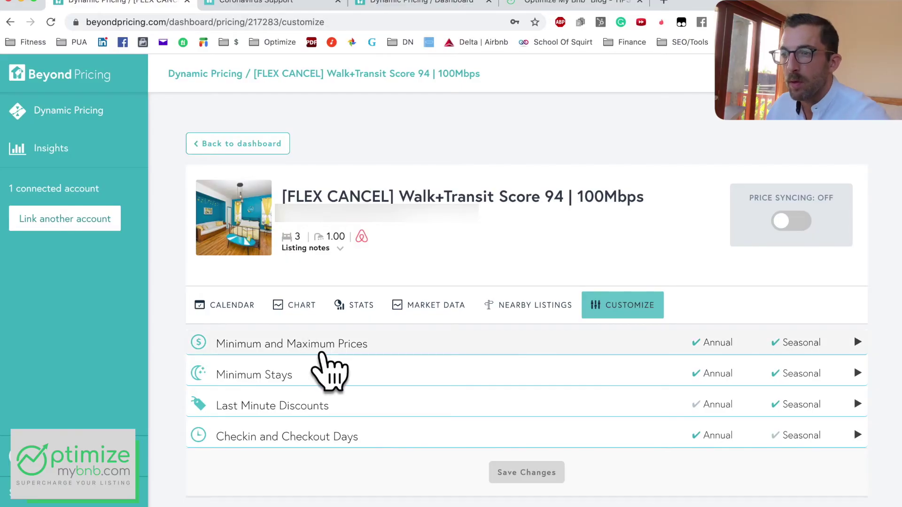
- Expand Minimum and Maximum Prices to see the $78 annual and $75 seasonal minimums
click(283, 354)
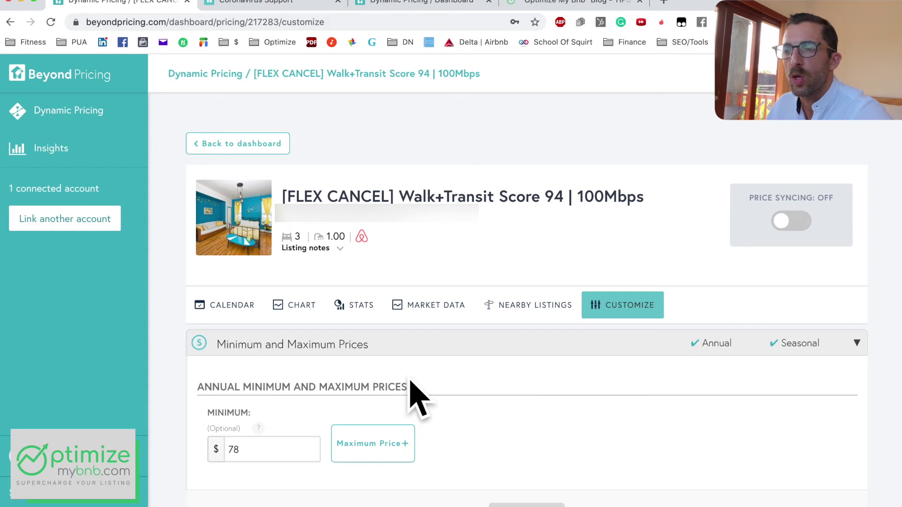
scroll(413, 395, down, 1)
scroll(413, 394, down, 5)
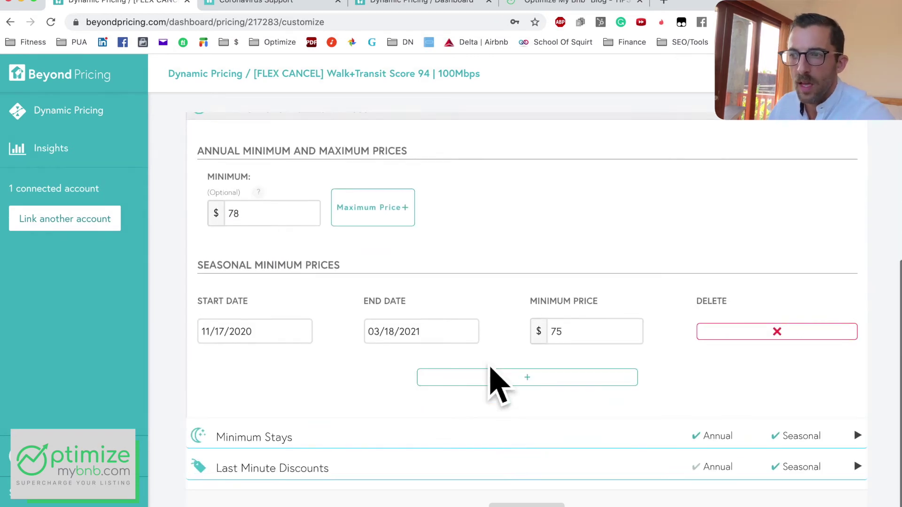
scroll(390, 372, up, 2)
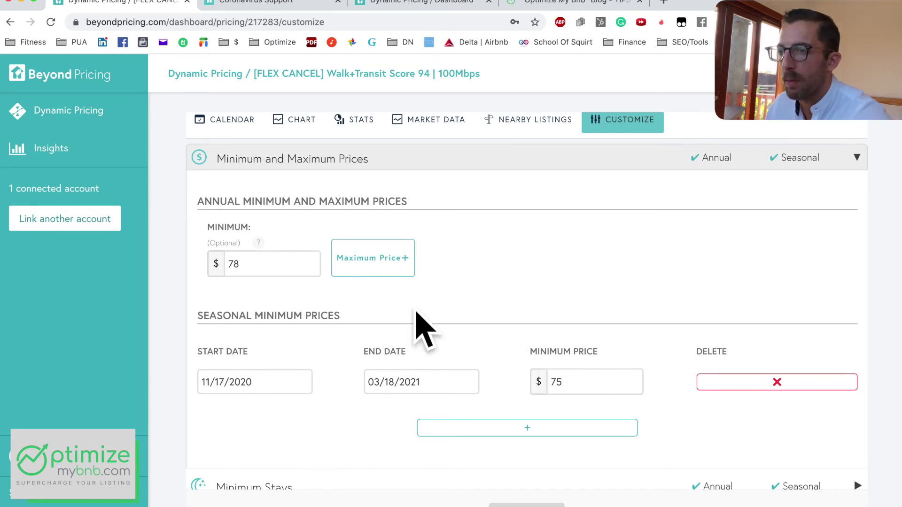
scroll(416, 313, down, 2)
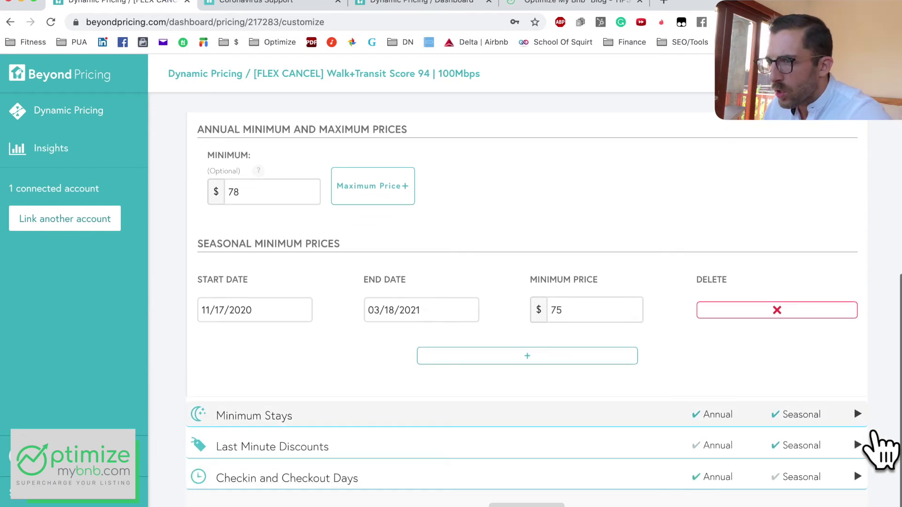
- Expand Minimum Stays and add a Last Minute Minimum Stay row: minimum stay 1, 8 days
click(776, 423)
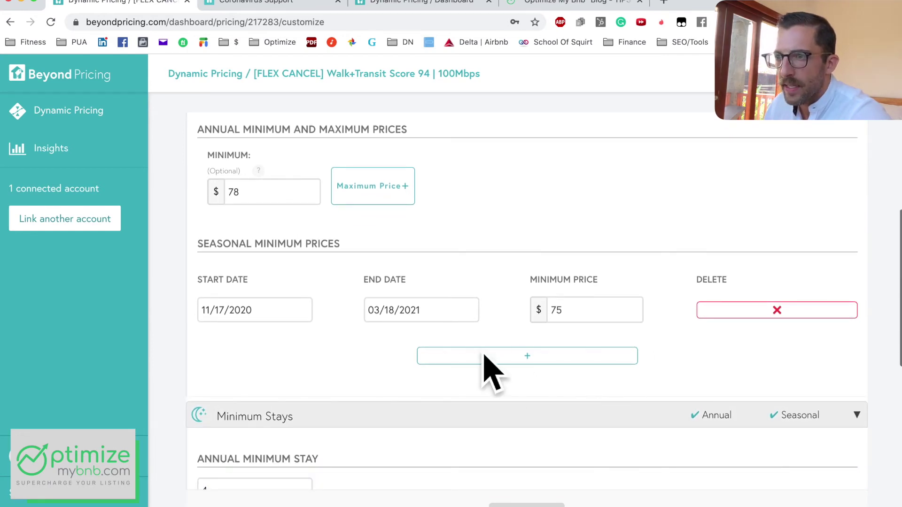
scroll(484, 356, down, 5)
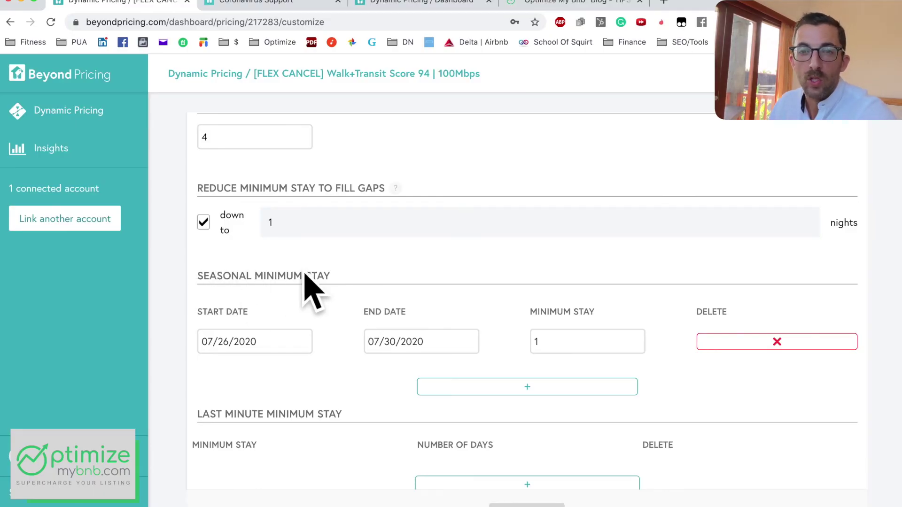
scroll(392, 287, down, 3)
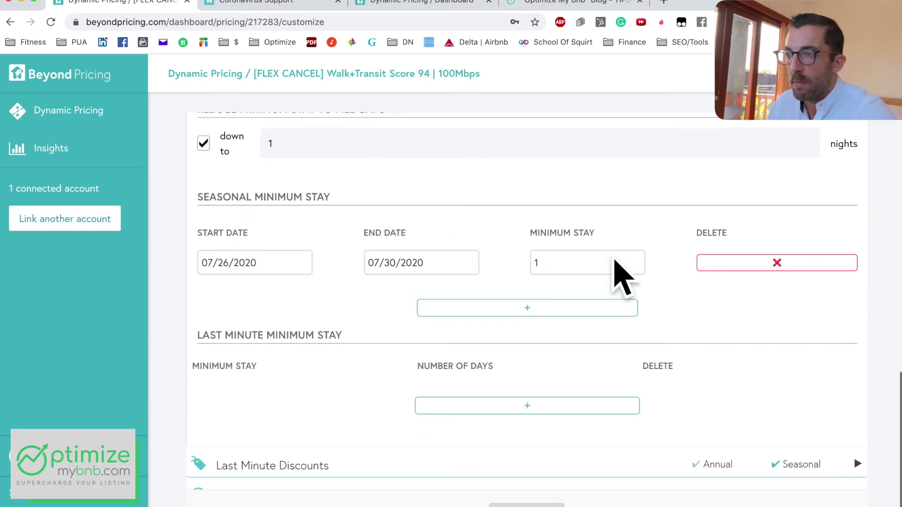
scroll(289, 271, down, 1)
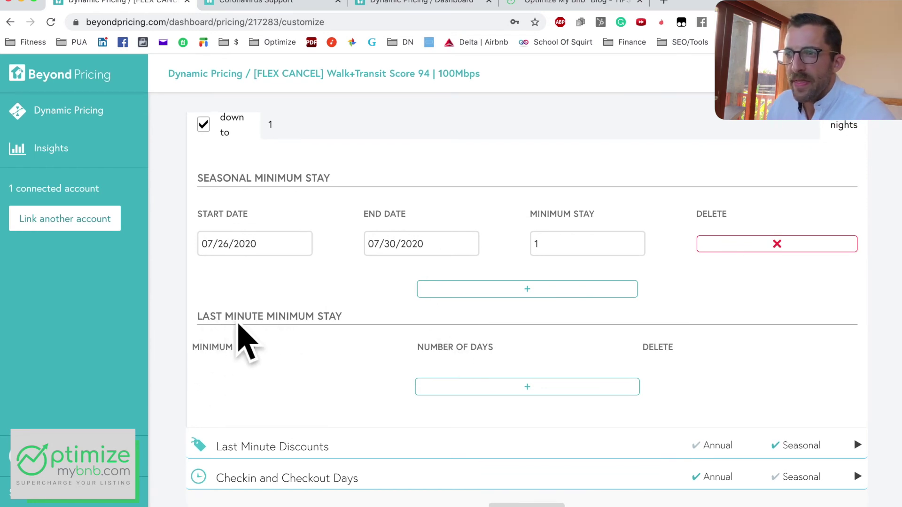
click(564, 391)
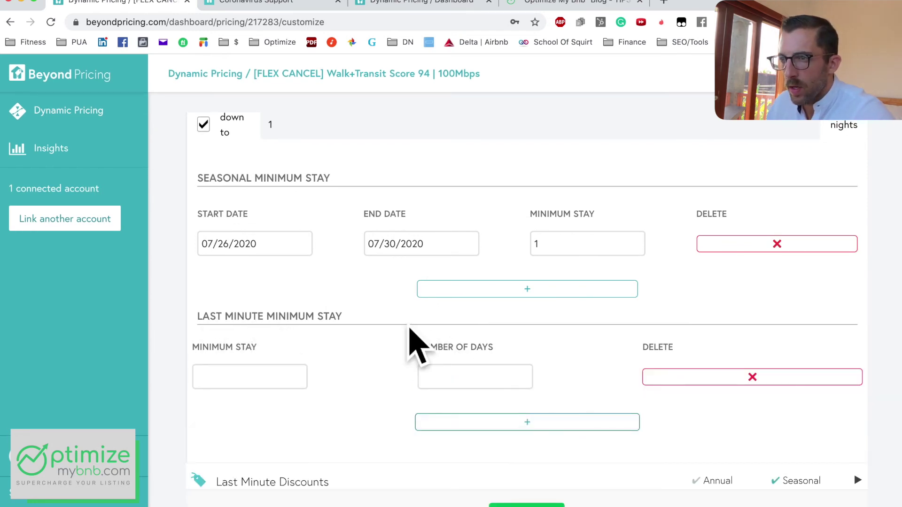
scroll(413, 343, down, 2)
click(269, 346)
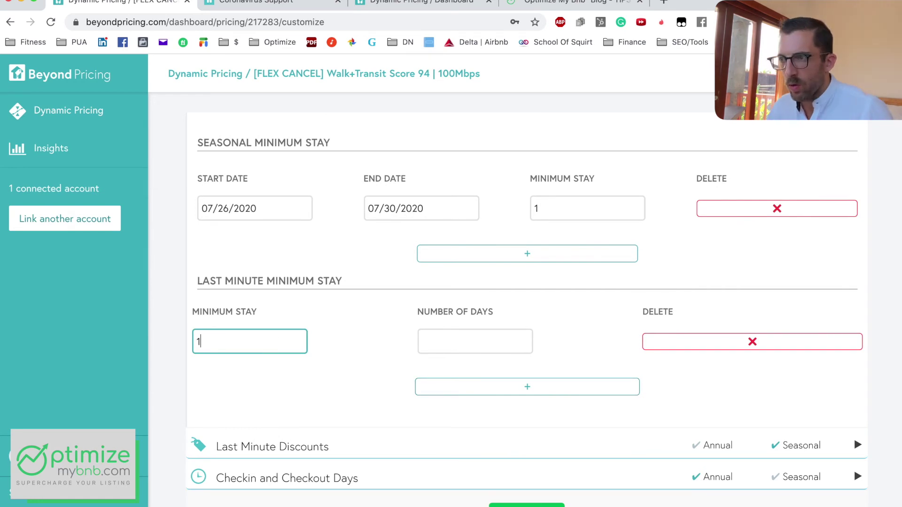
click(511, 348)
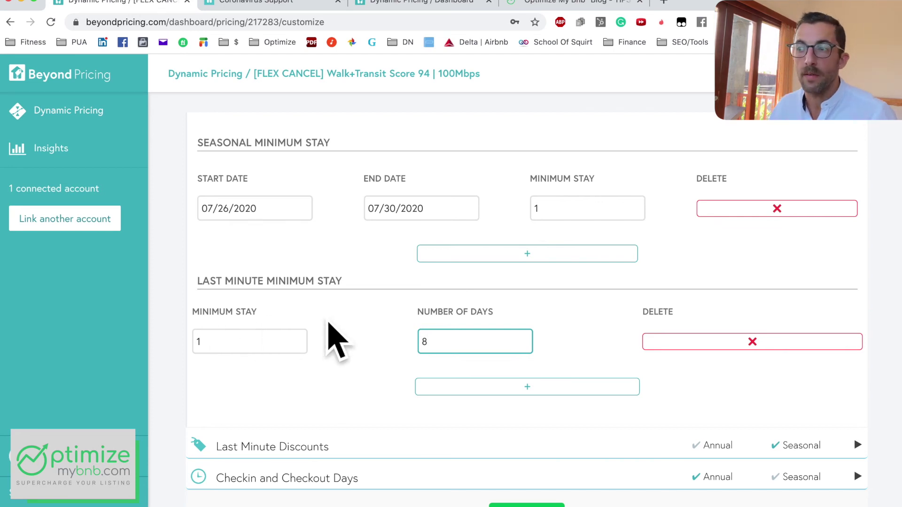
- Expand Last Minute Discounts to see the 25% three-day discount, 270/390-day increases and chart
click(299, 453)
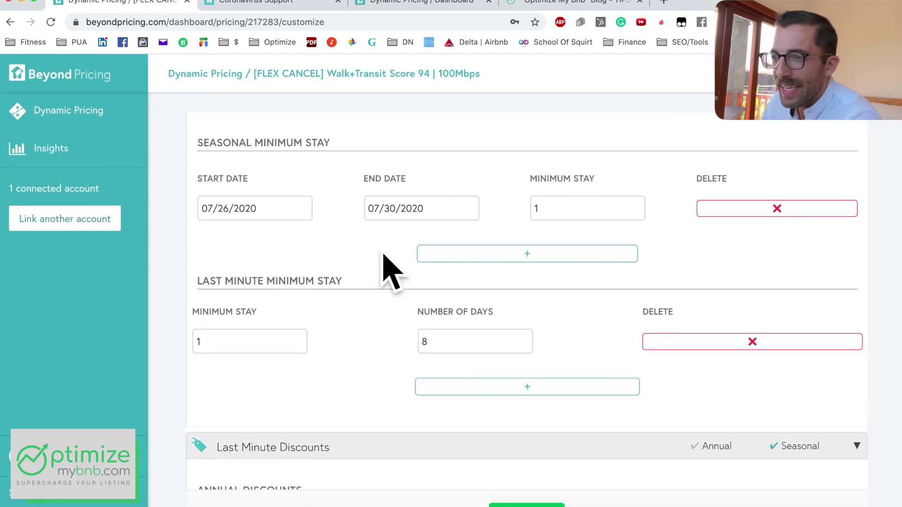
scroll(396, 235, down, 8)
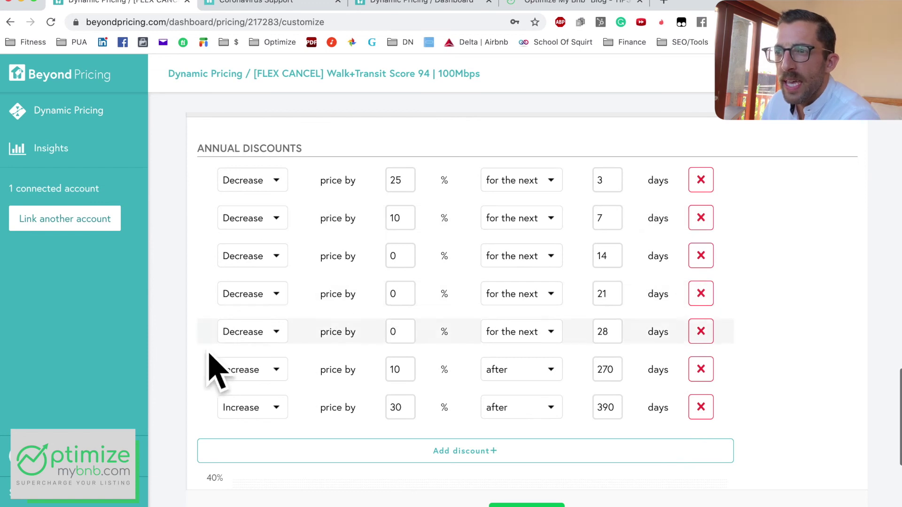
scroll(200, 364, up, 3)
scroll(198, 362, down, 5)
scroll(198, 362, down, 4)
scroll(198, 363, up, 5)
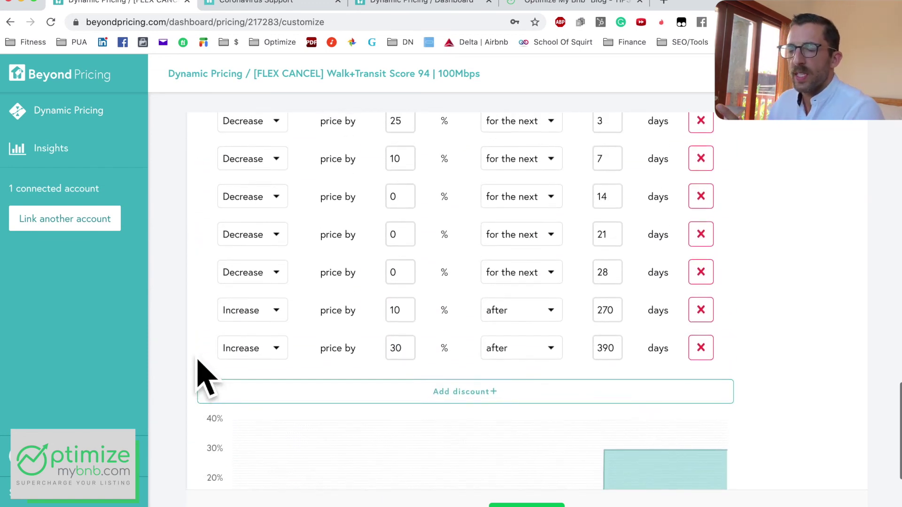
scroll(198, 361, up, 1)
scroll(184, 364, down, 1)
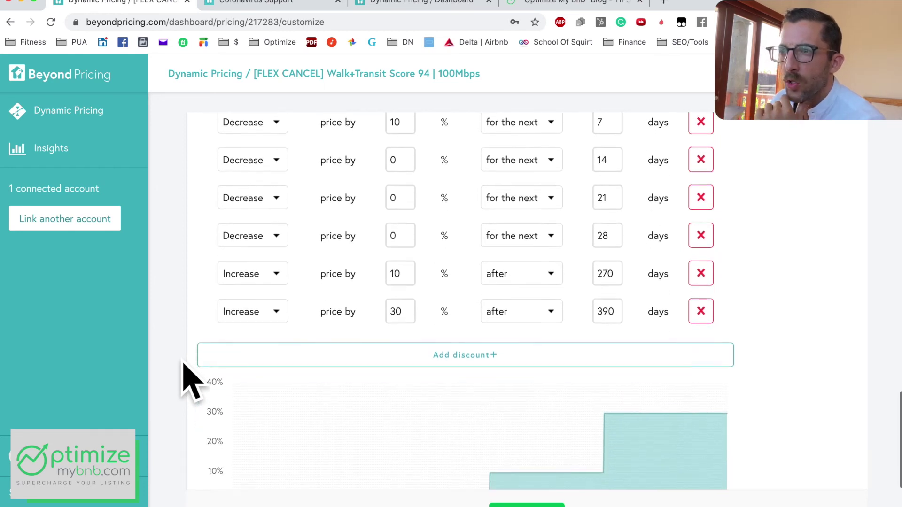
scroll(184, 364, up, 3)
scroll(201, 221, down, 1)
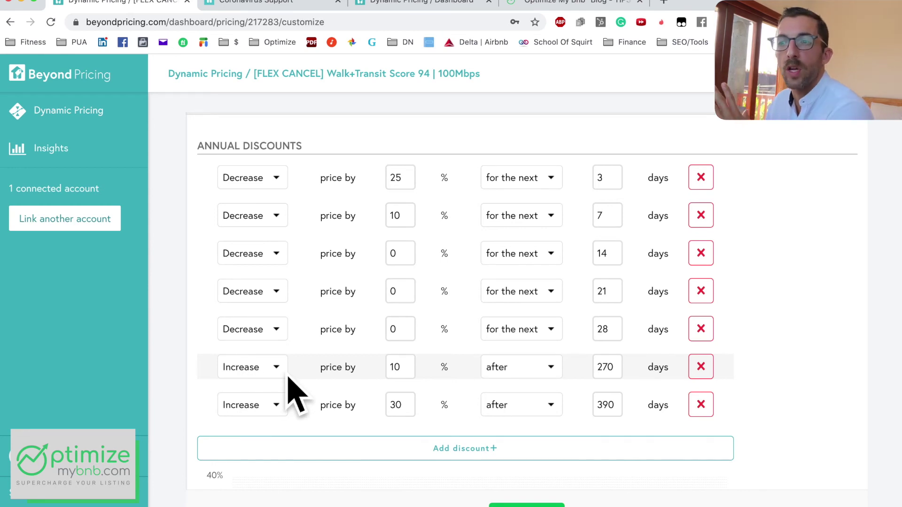
scroll(227, 348, down, 2)
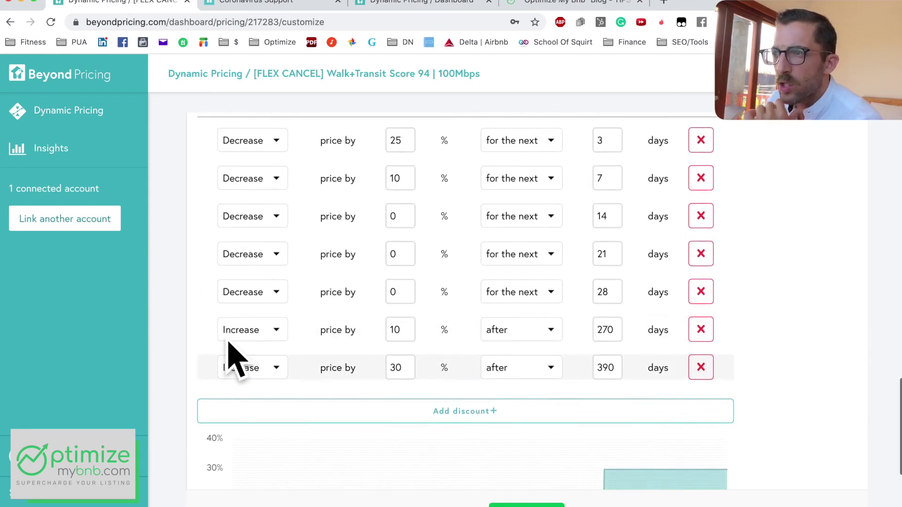
scroll(234, 359, up, 1)
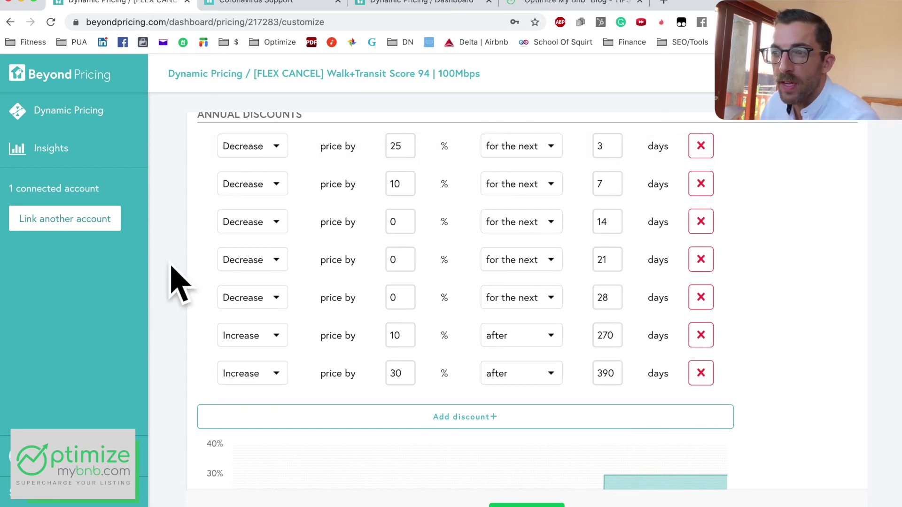
scroll(177, 282, down, 10)
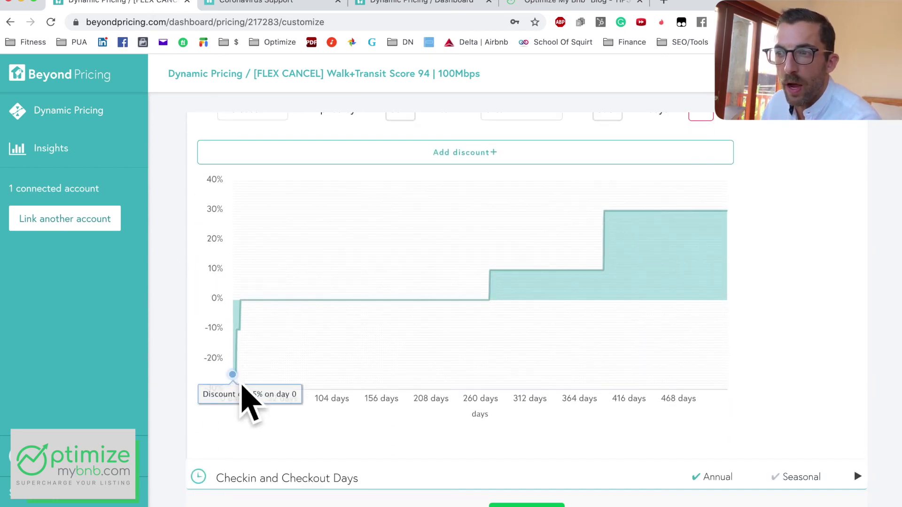
scroll(319, 320, up, 1)
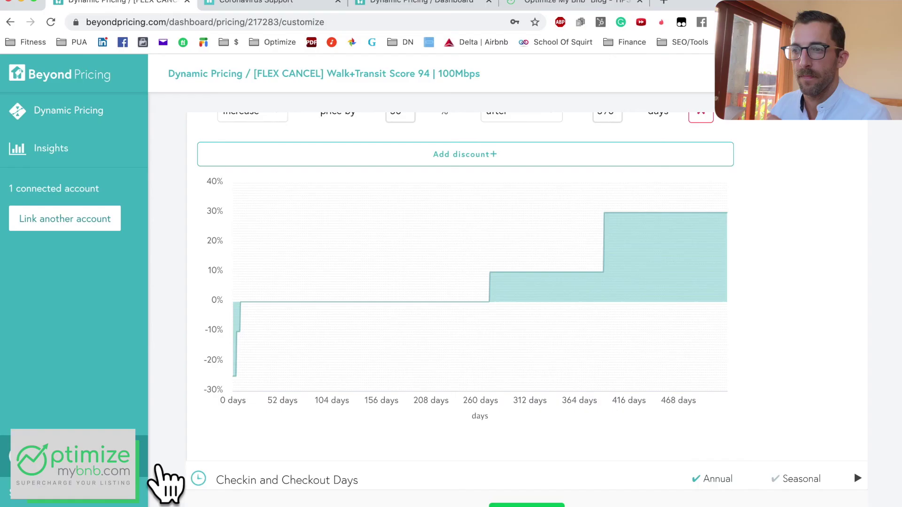
- Expand the Checkin and Checkout Days rules to review them
click(291, 483)
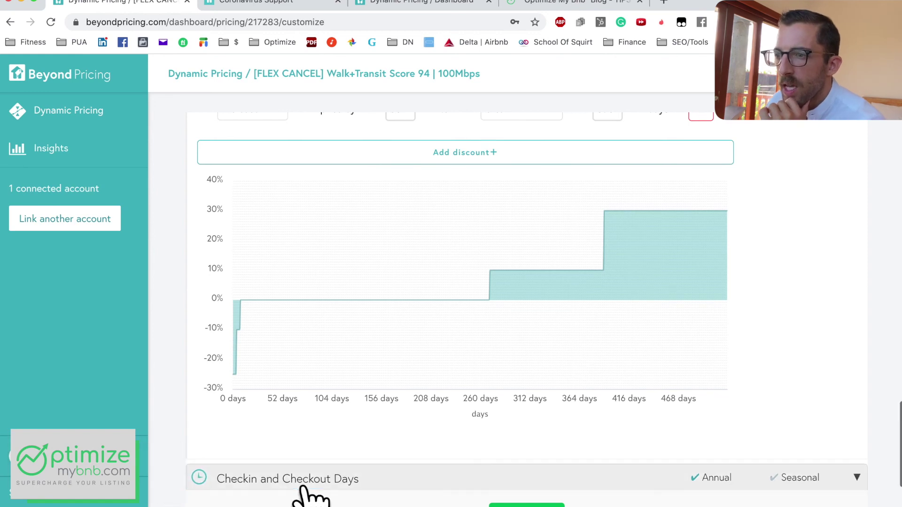
scroll(311, 413, down, 5)
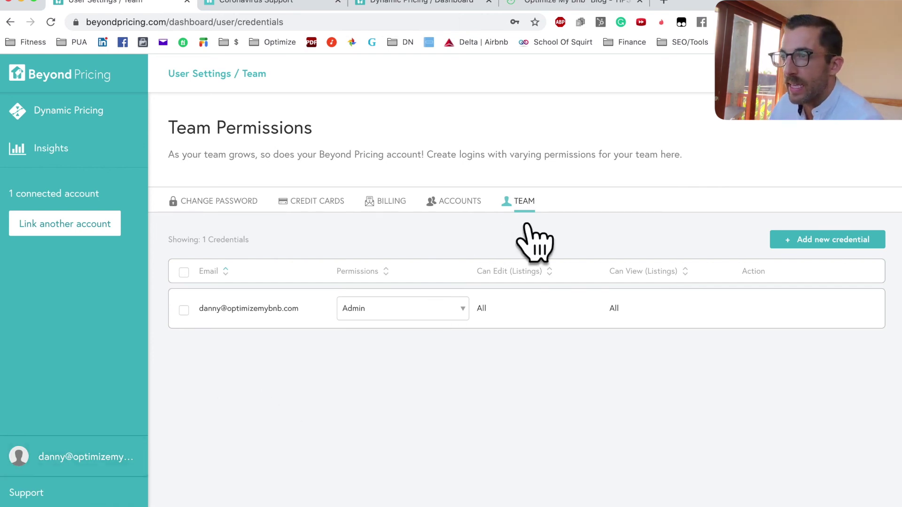
- Start adding a new credential and view its available permission levels
click(845, 241)
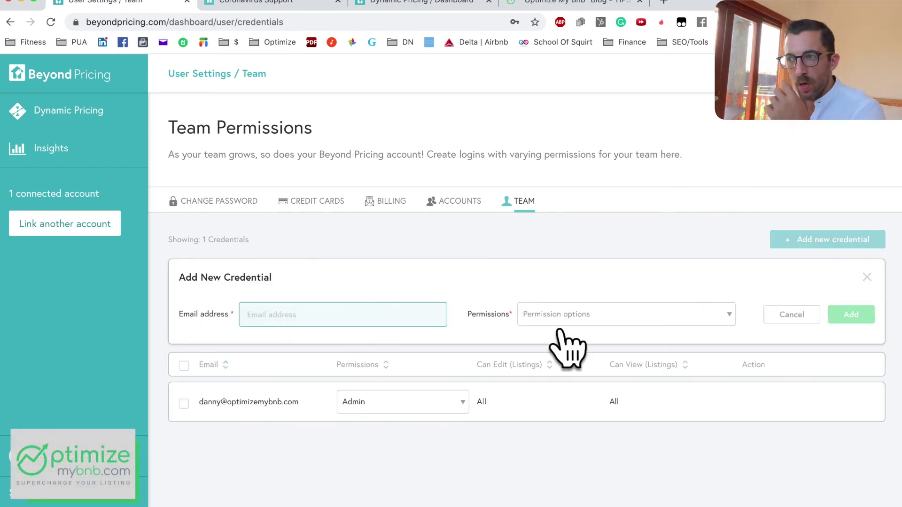
click(704, 313)
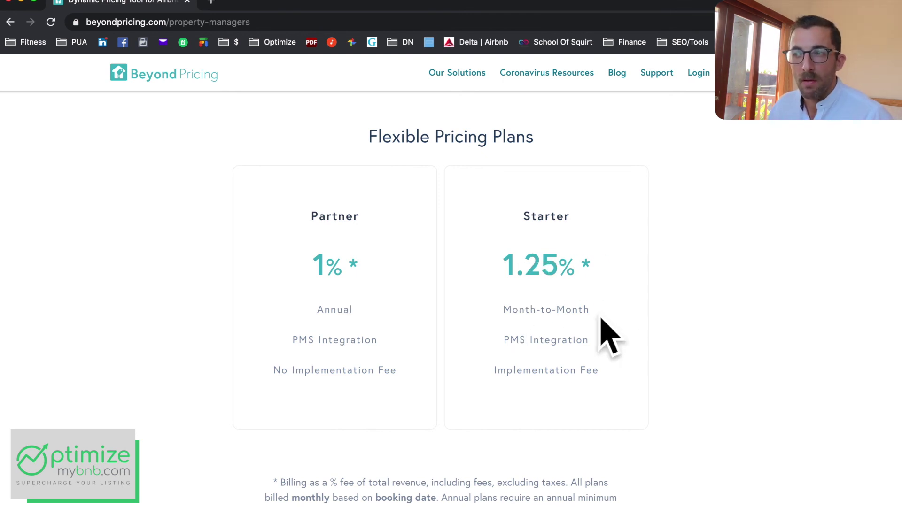
drag(496, 374, 620, 397)
click(557, 382)
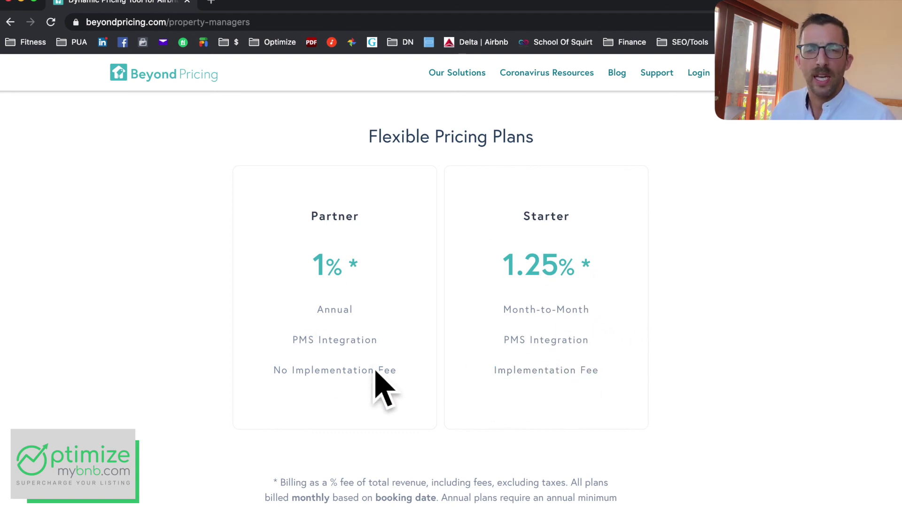